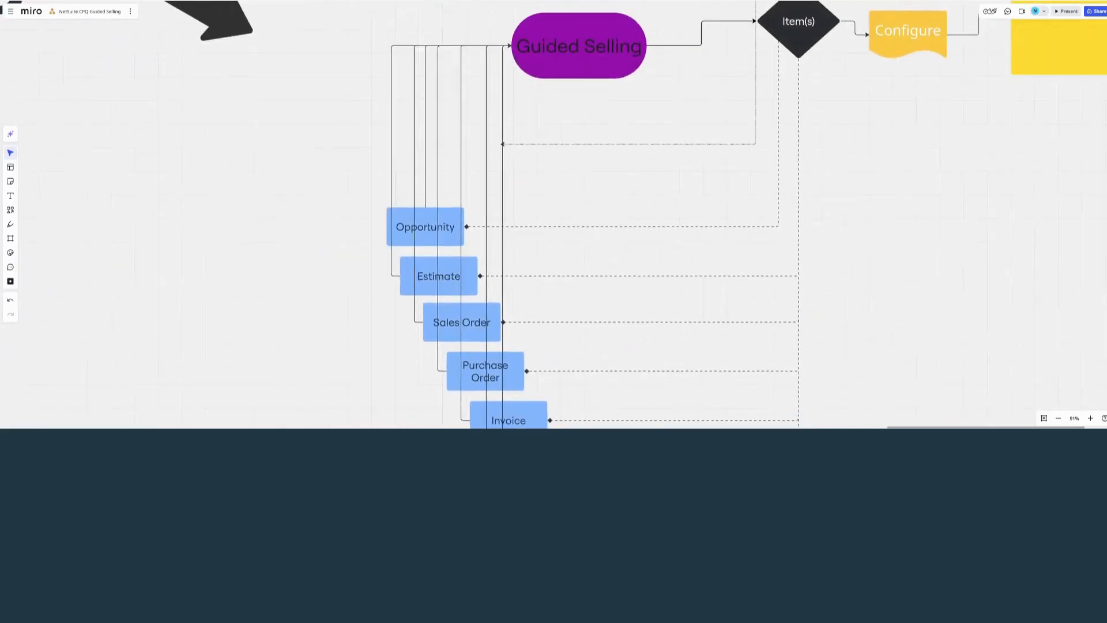
Examine the flowchart from Guided Selling through Item(s) and Configure to NetSuite CPQ, including the linked transaction types.
click(531, 150)
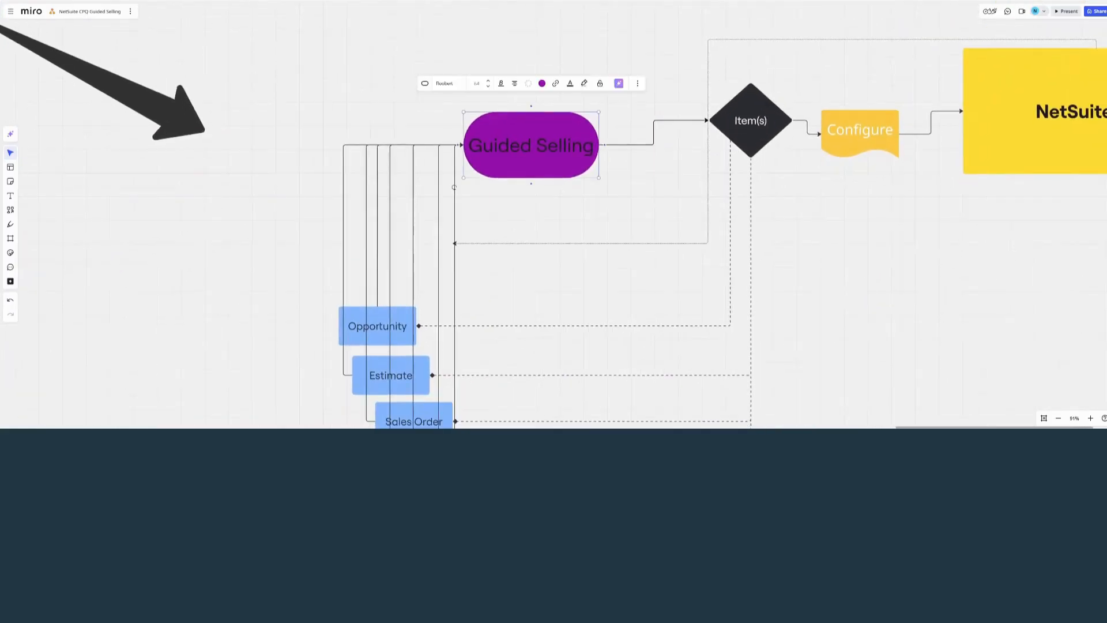
key(Escape)
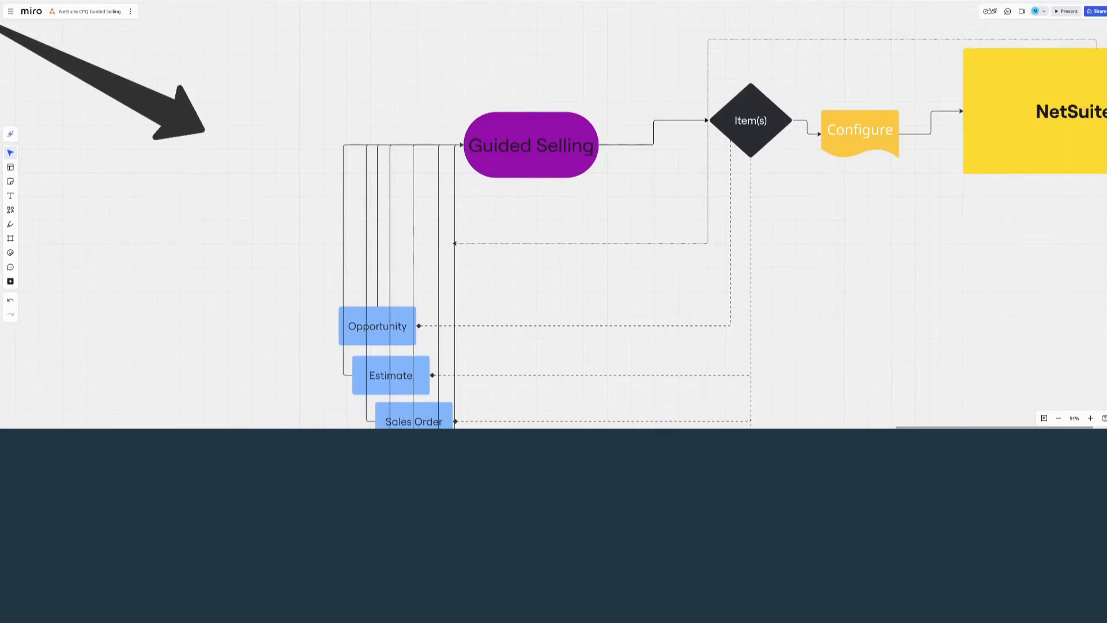
scroll(554, 226, right, 3)
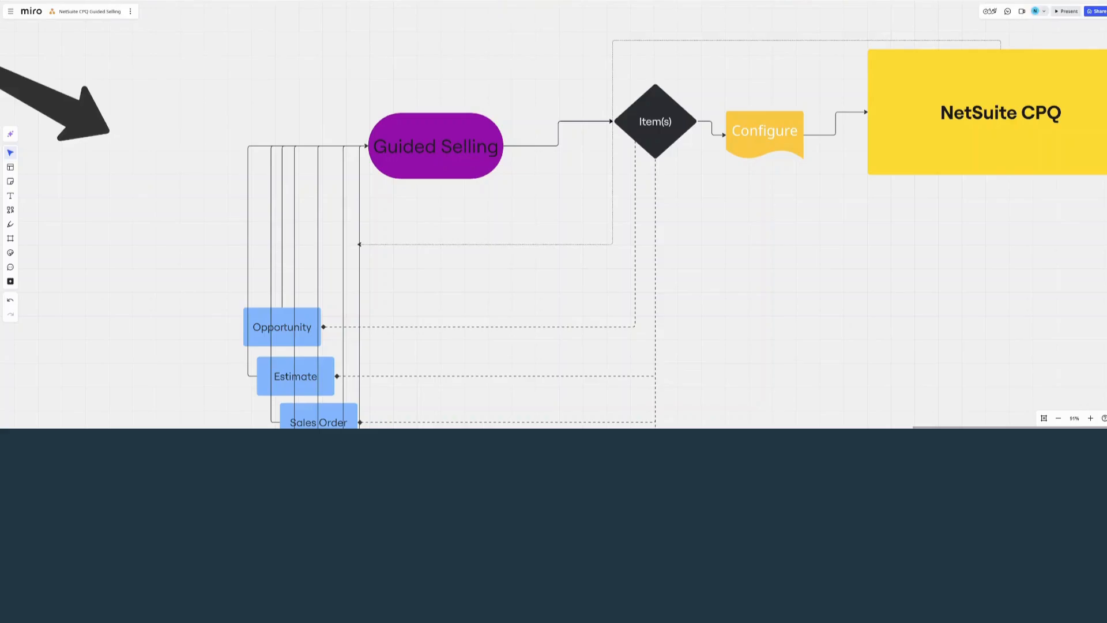
drag(891, 301, 865, 307)
scroll(865, 307, right, 2)
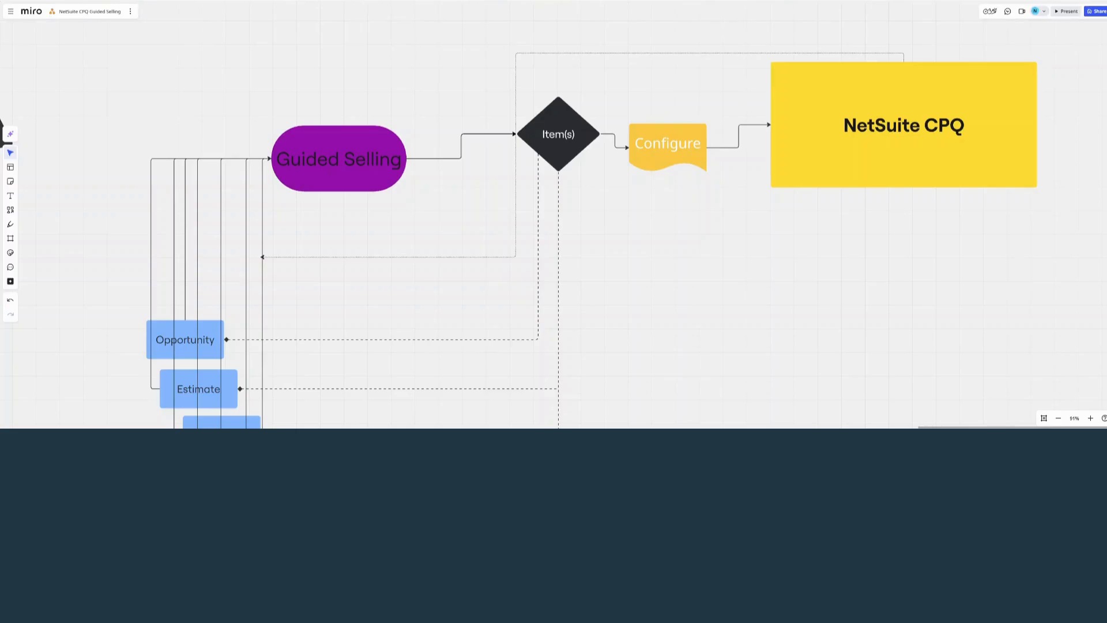
click(553, 153)
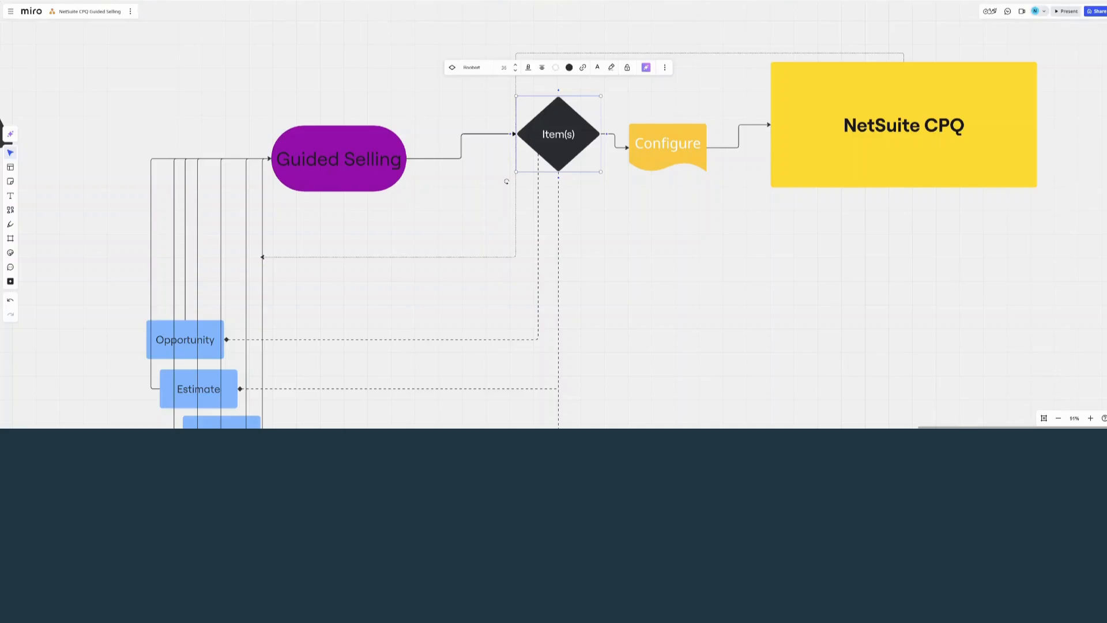
click(668, 148)
click(558, 134)
click(773, 183)
scroll(519, 242, up, 2)
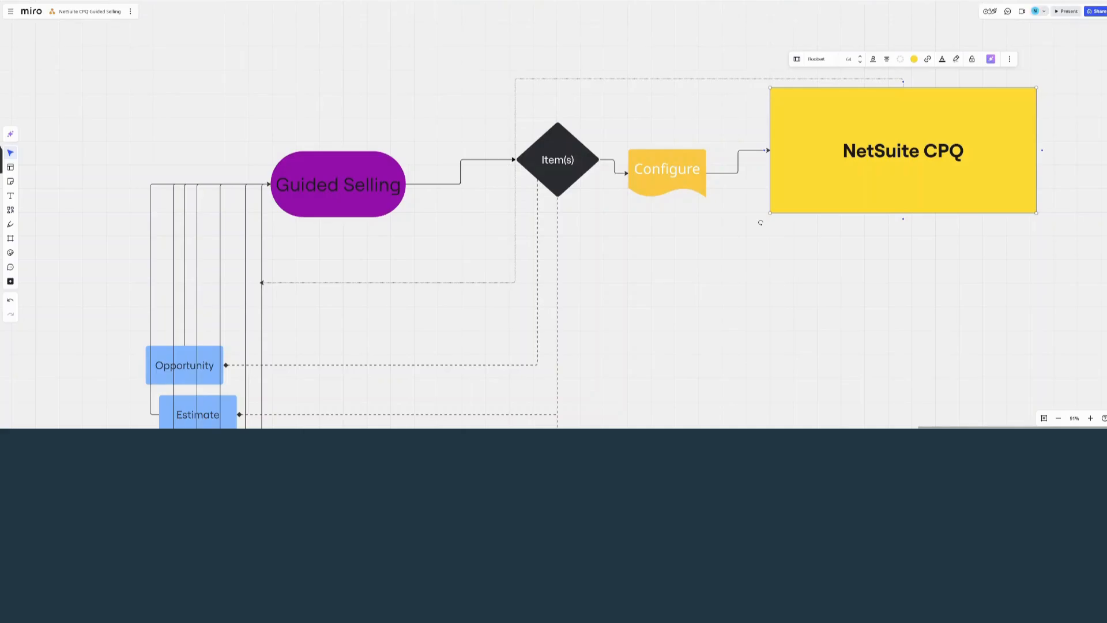
click(557, 159)
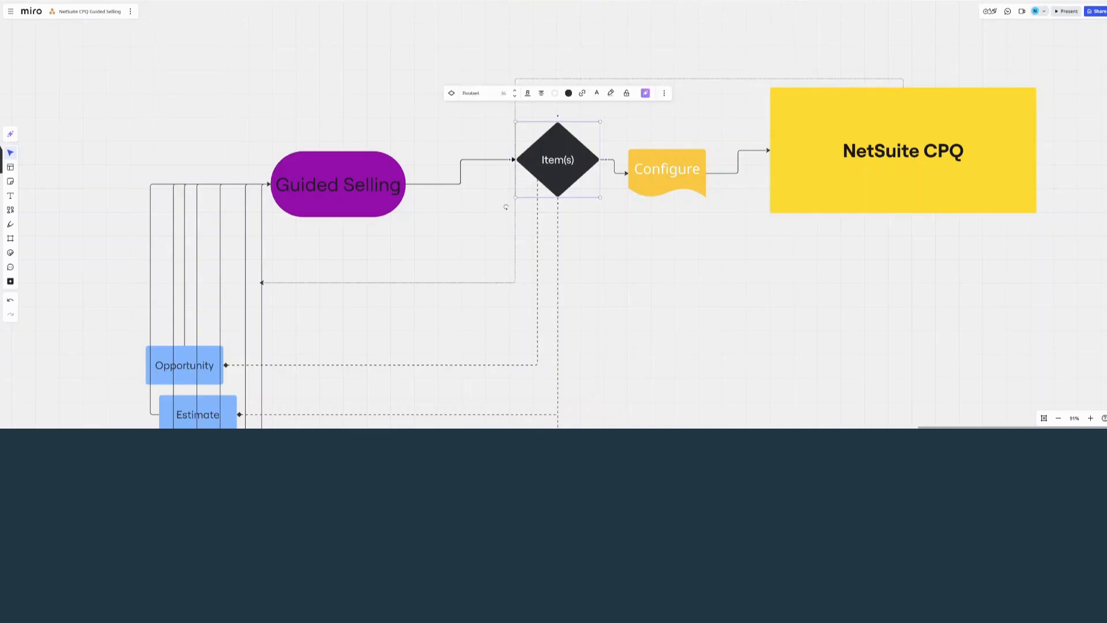
click(375, 207)
key(Escape)
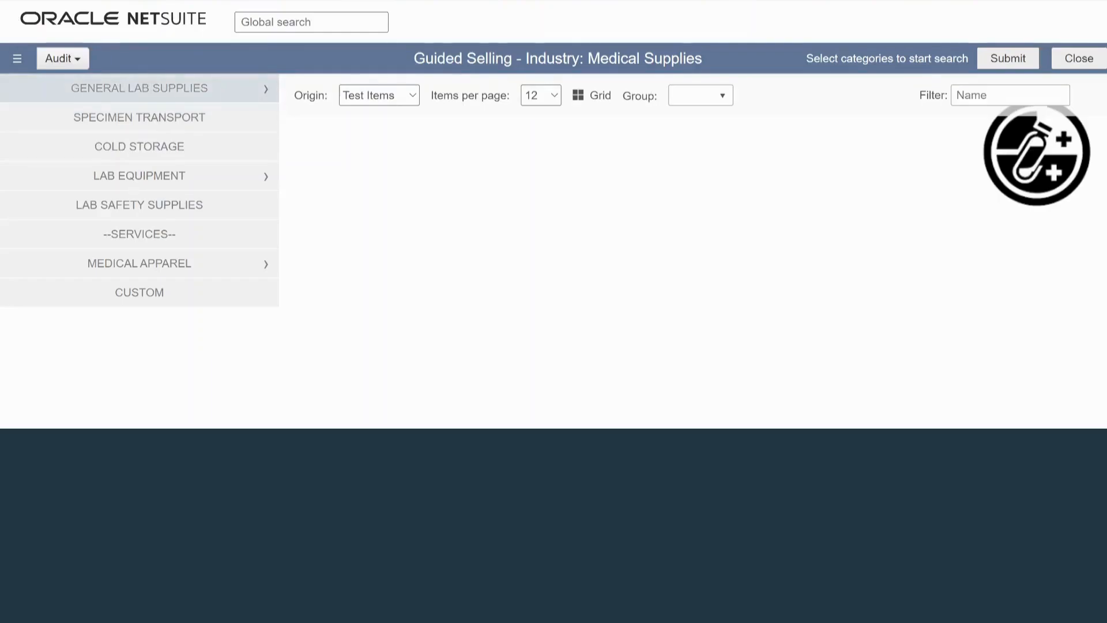
Filter General Lab Supplies to the Cleaning & Disinfection category, with Disinfectants at level 2 and CaviCide Disinfectants at level 3.
click(139, 89)
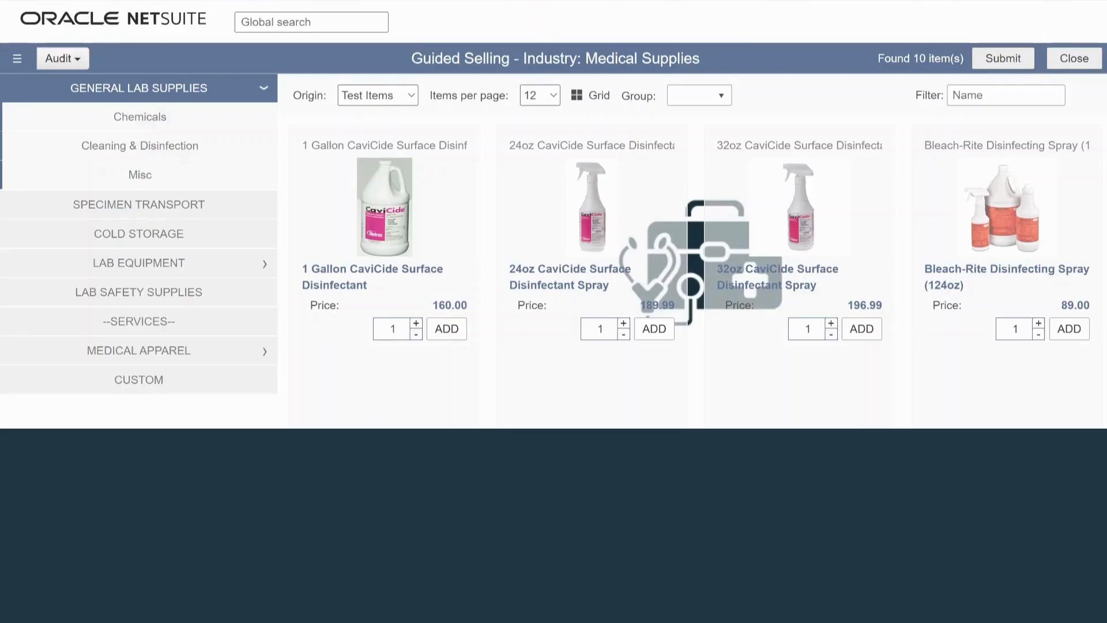
click(139, 146)
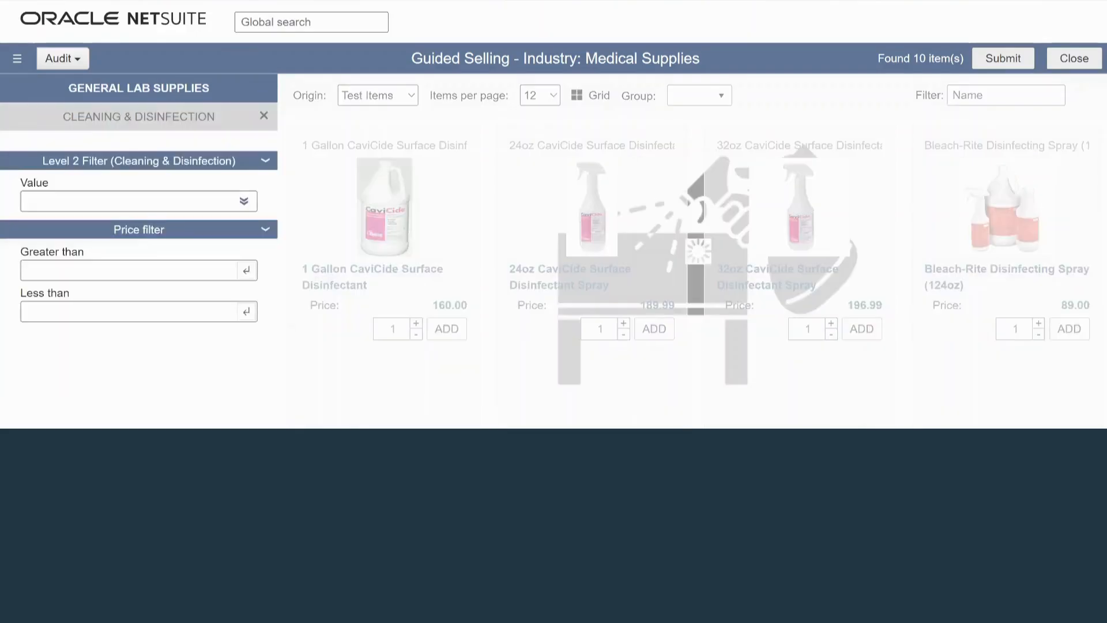
click(139, 202)
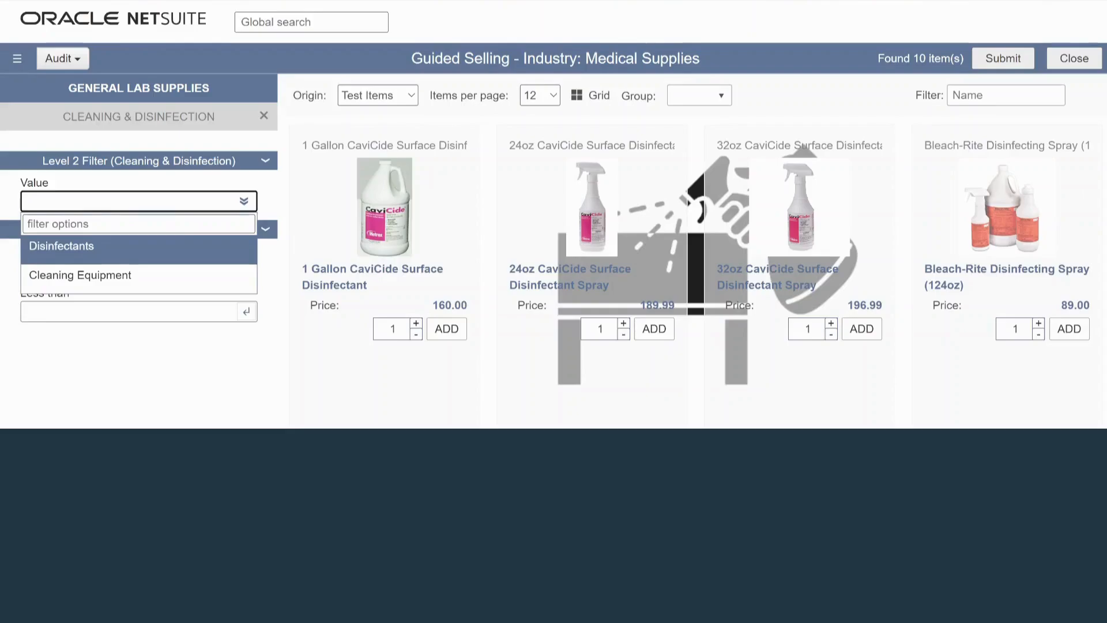
click(62, 247)
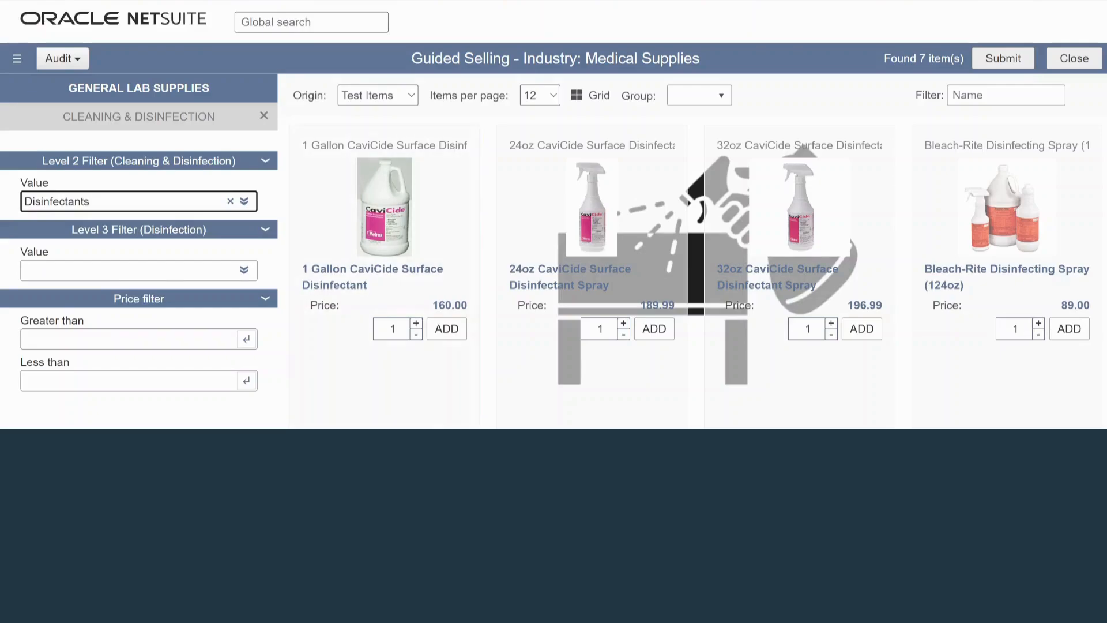
click(244, 270)
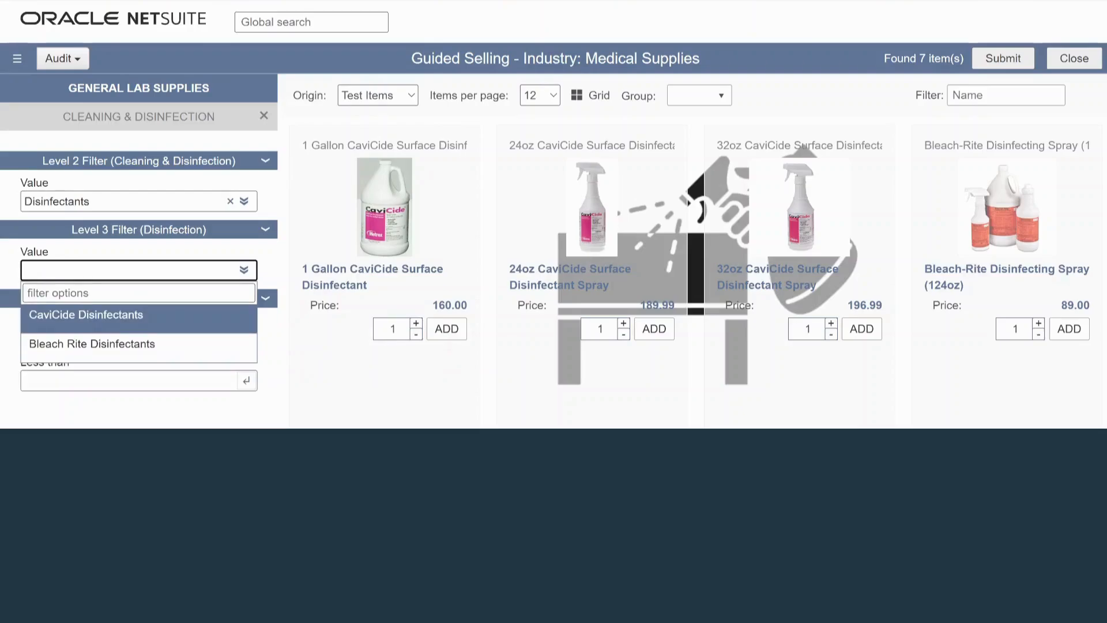
key(Return)
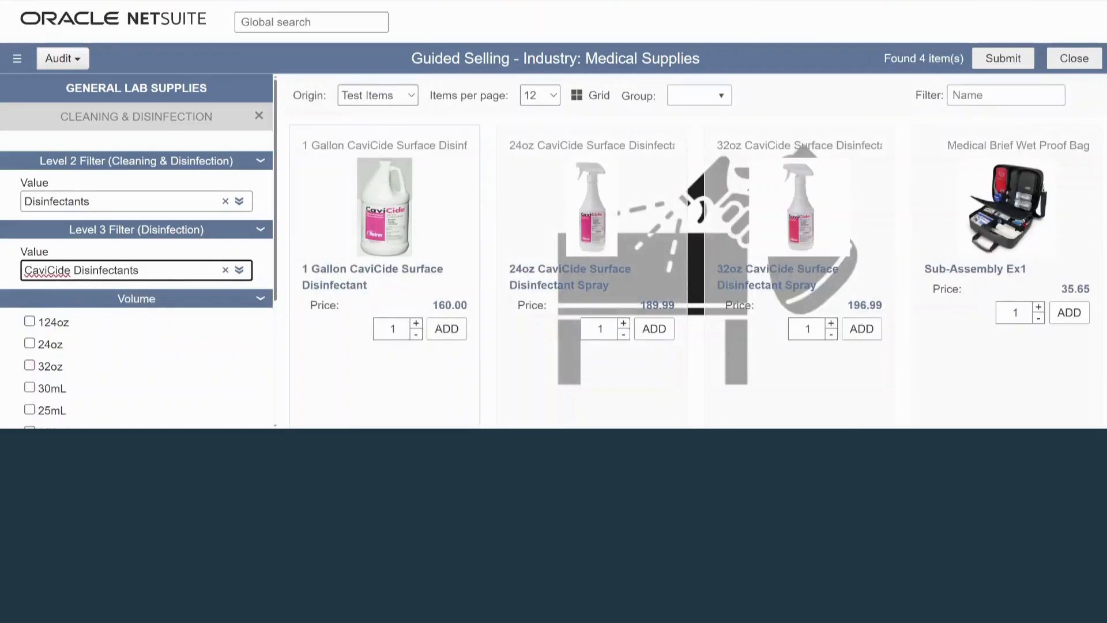
Add one 1 Gallon CaviCide Surface Disinfectant and its required Warranty Item to the cart, and review the cart contents.
click(446, 328)
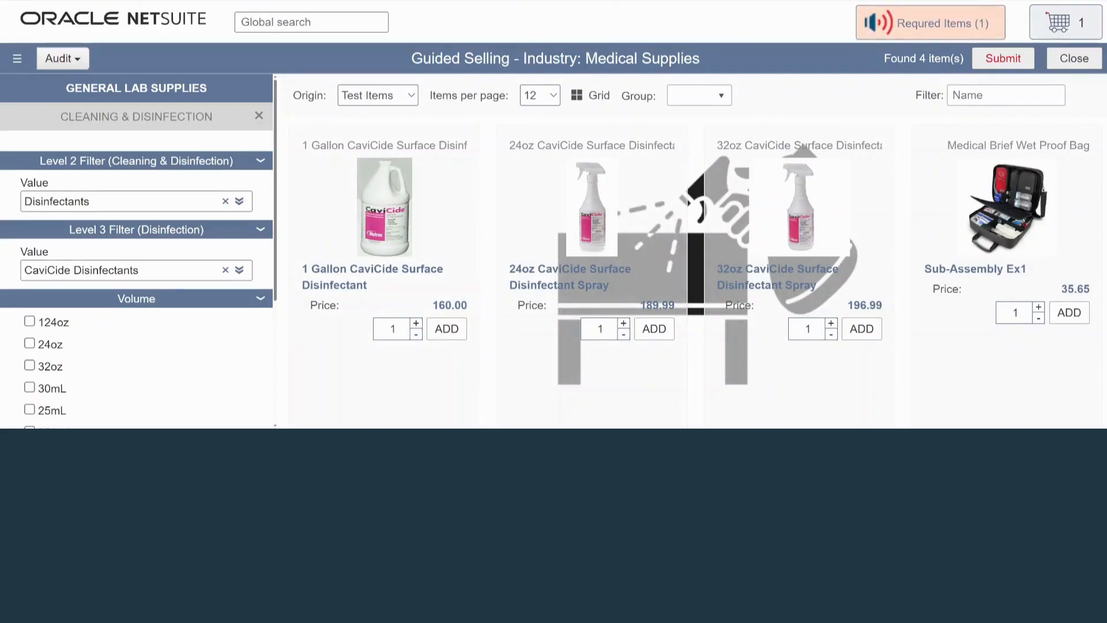
click(930, 23)
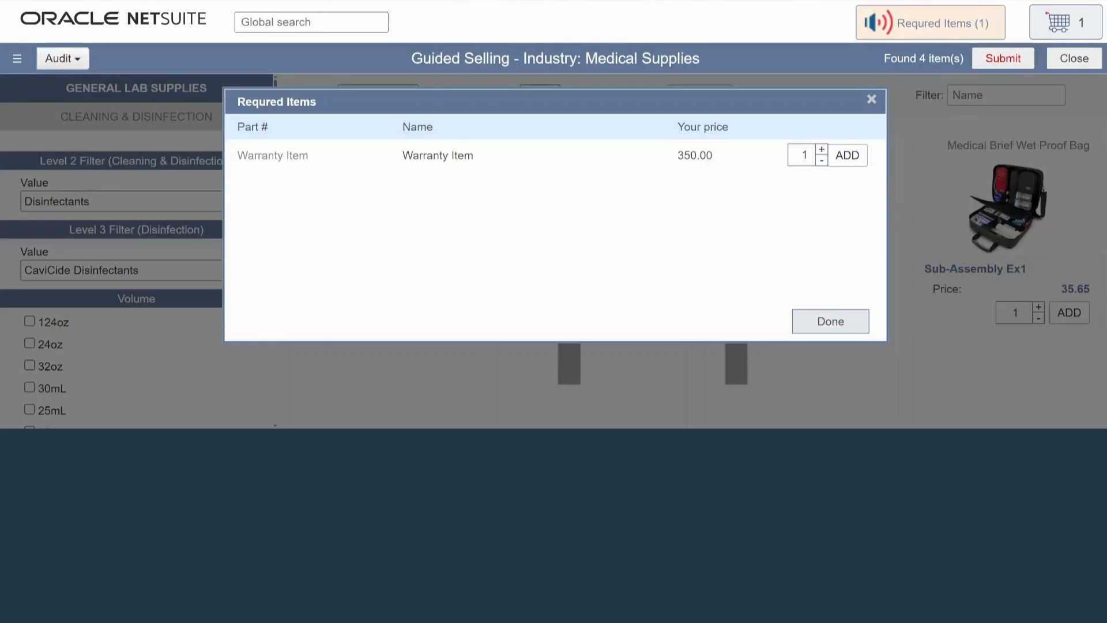
click(830, 321)
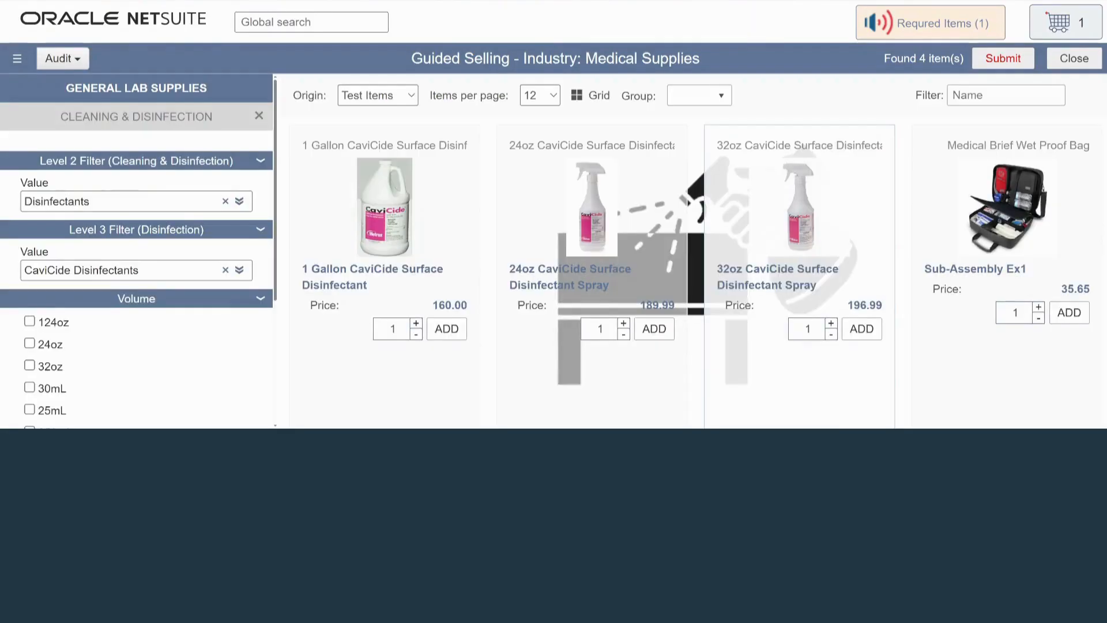
click(930, 23)
click(847, 155)
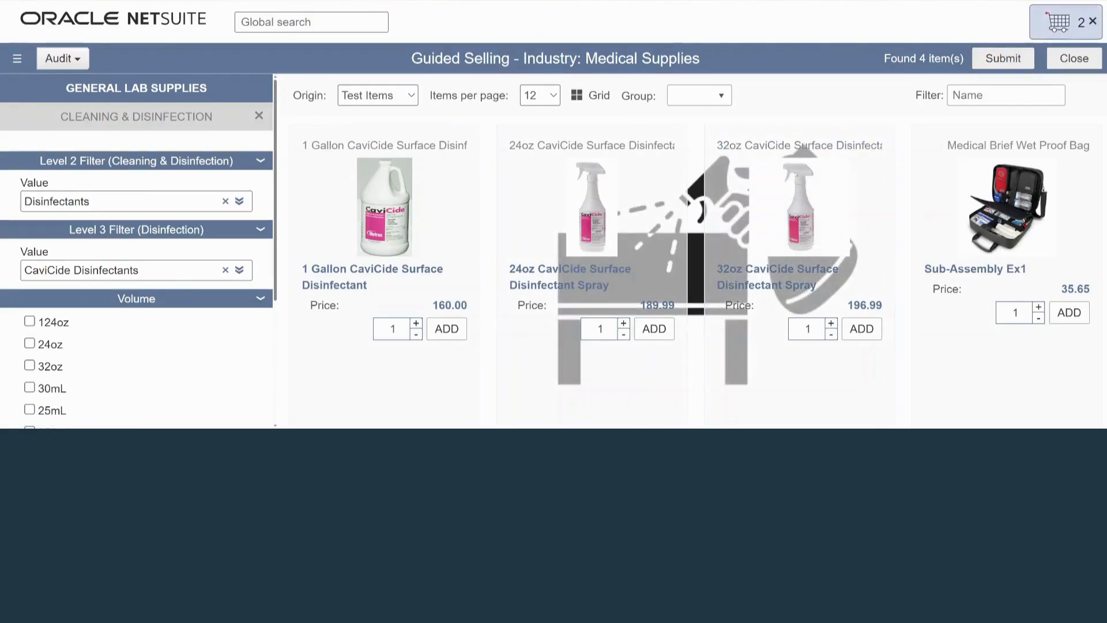
click(1087, 23)
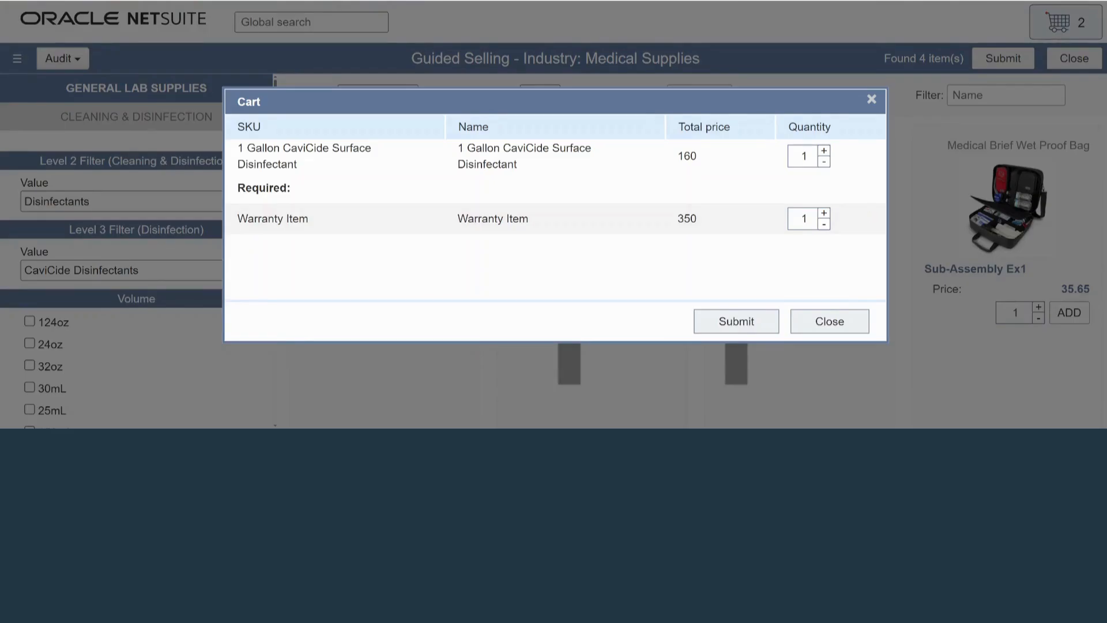
click(829, 321)
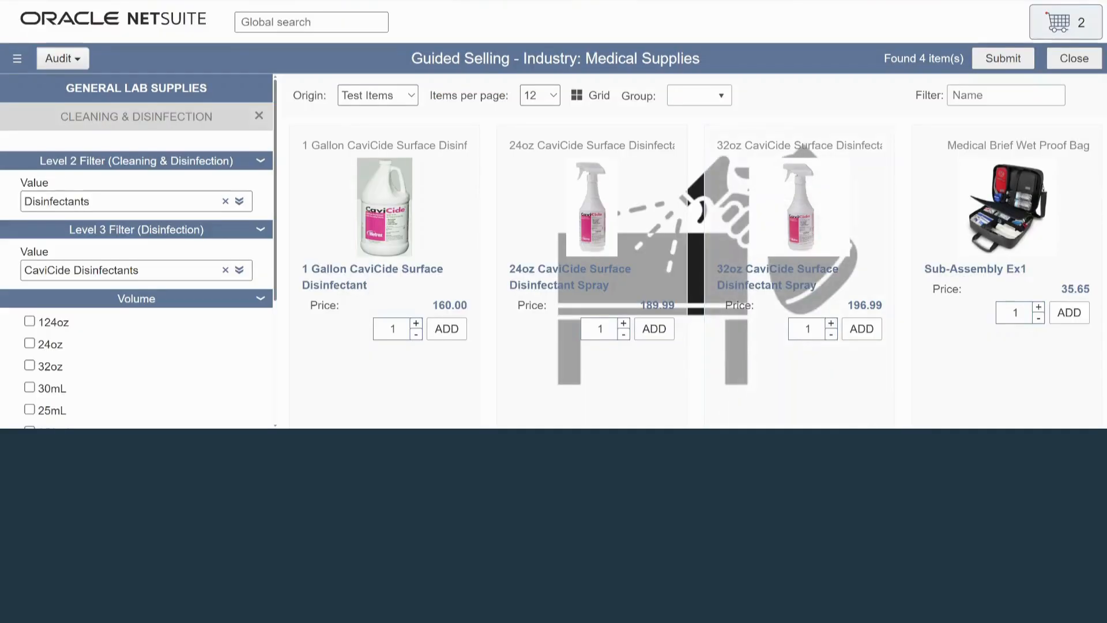
Filter the CaviCide disinfectants by the volumes 24oz, 124oz and 32oz.
scroll(137, 247, down, 1)
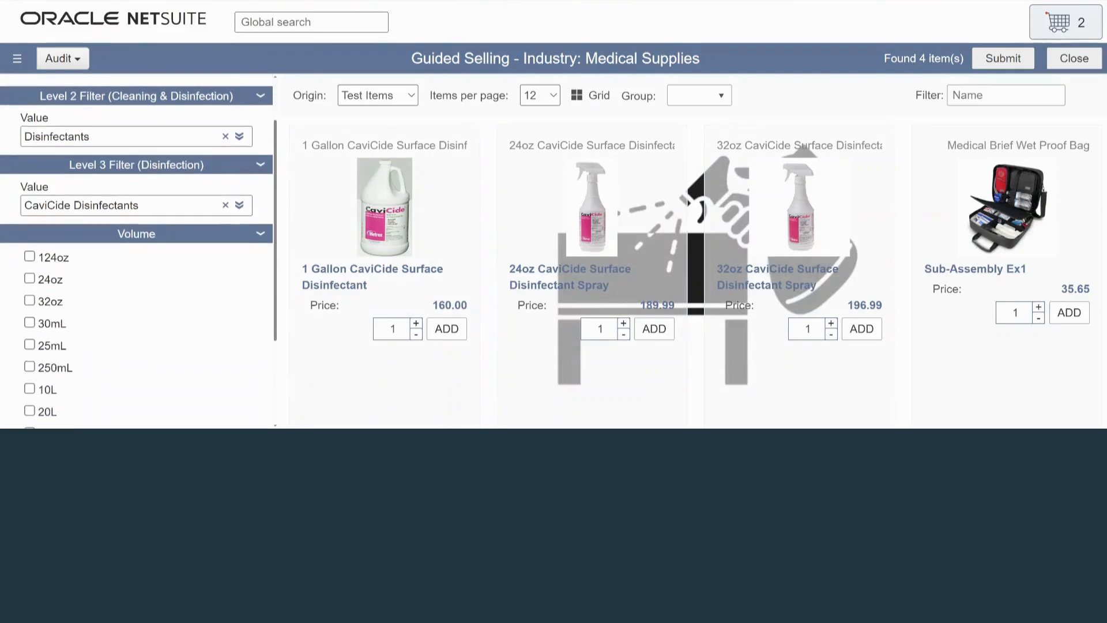
scroll(136, 248, down, 1)
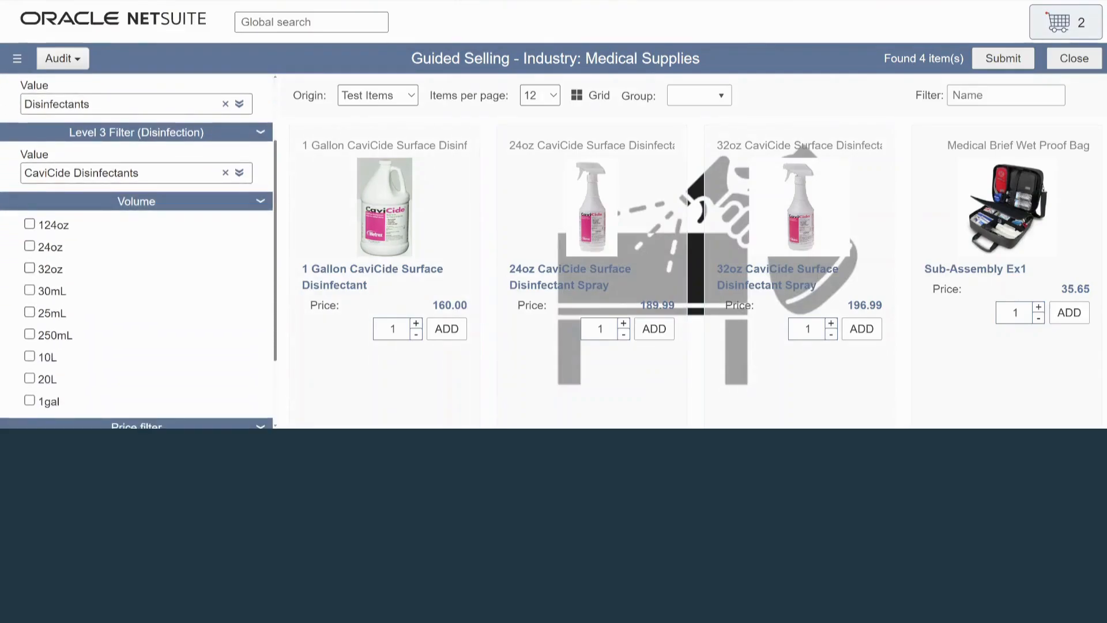
scroll(137, 247, down, 1)
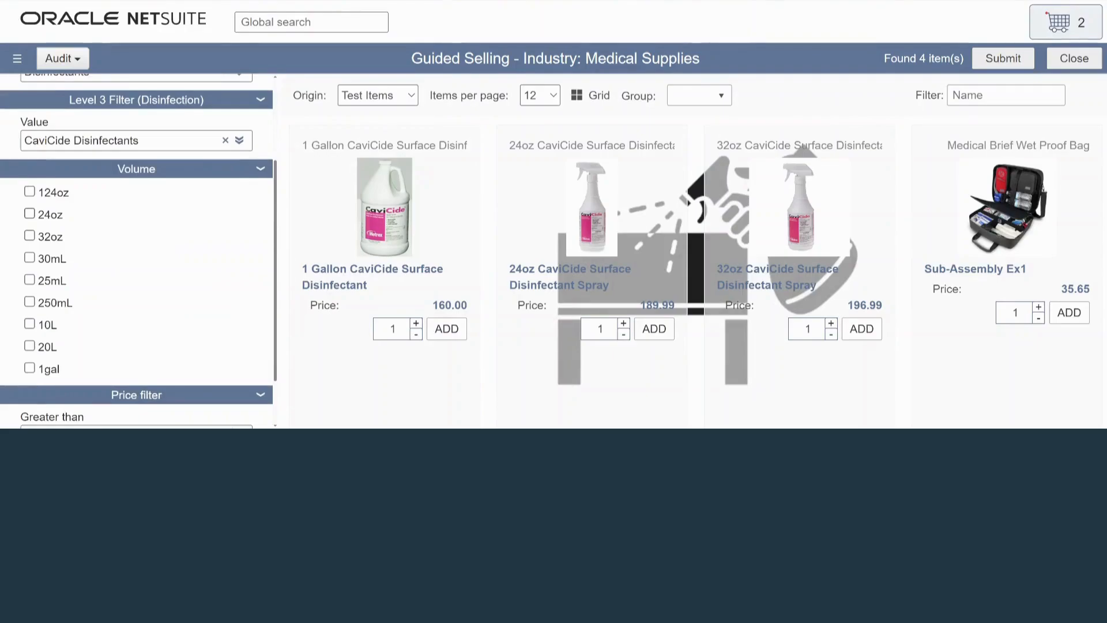
click(29, 214)
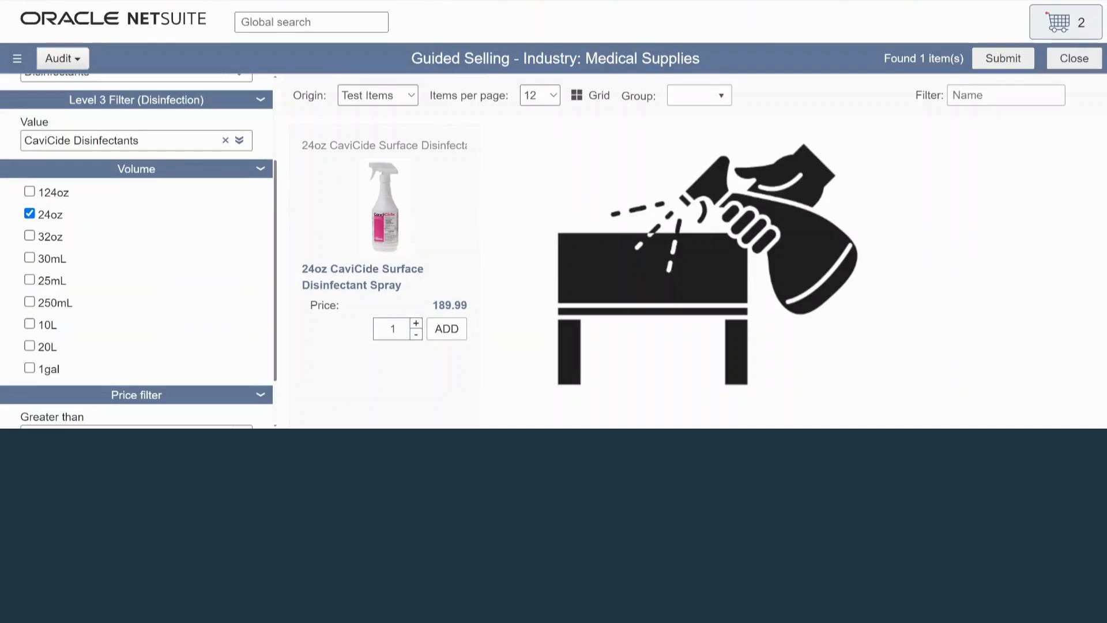
click(30, 192)
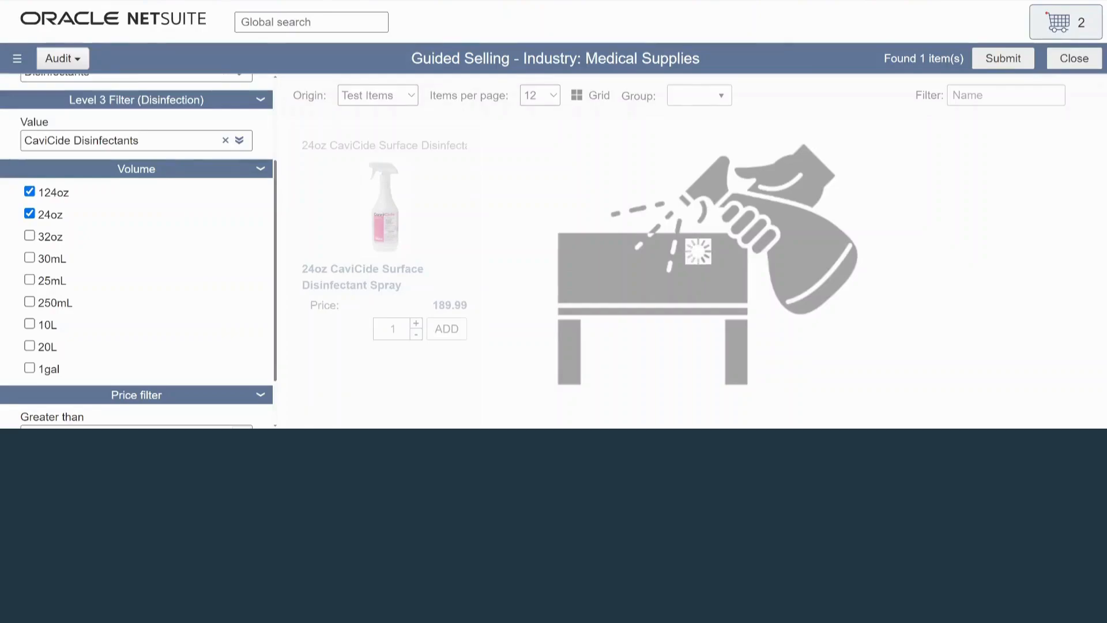
click(29, 236)
scroll(137, 259, down, 2)
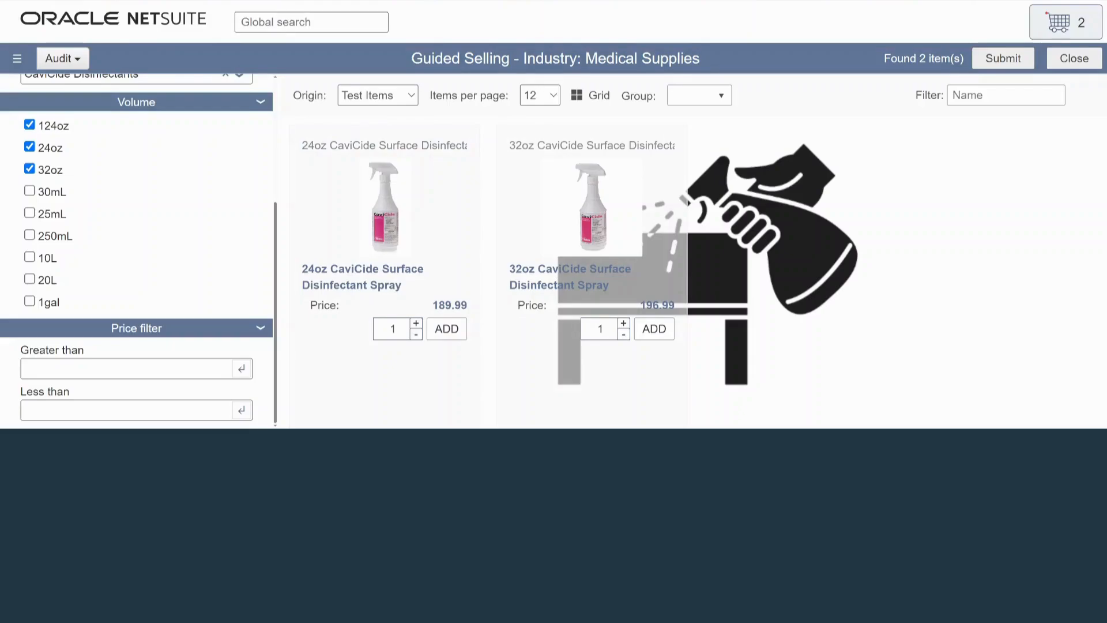
Add one 24oz CaviCide Surface Disinfectant Spray to the cart and view its suggested add-ons.
click(446, 328)
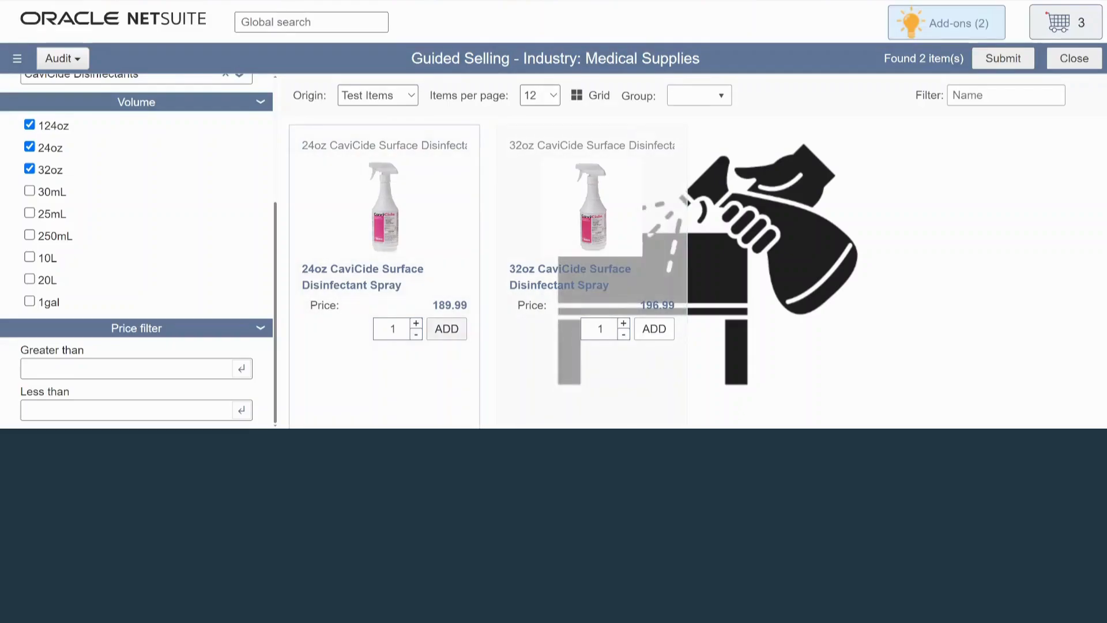
click(946, 22)
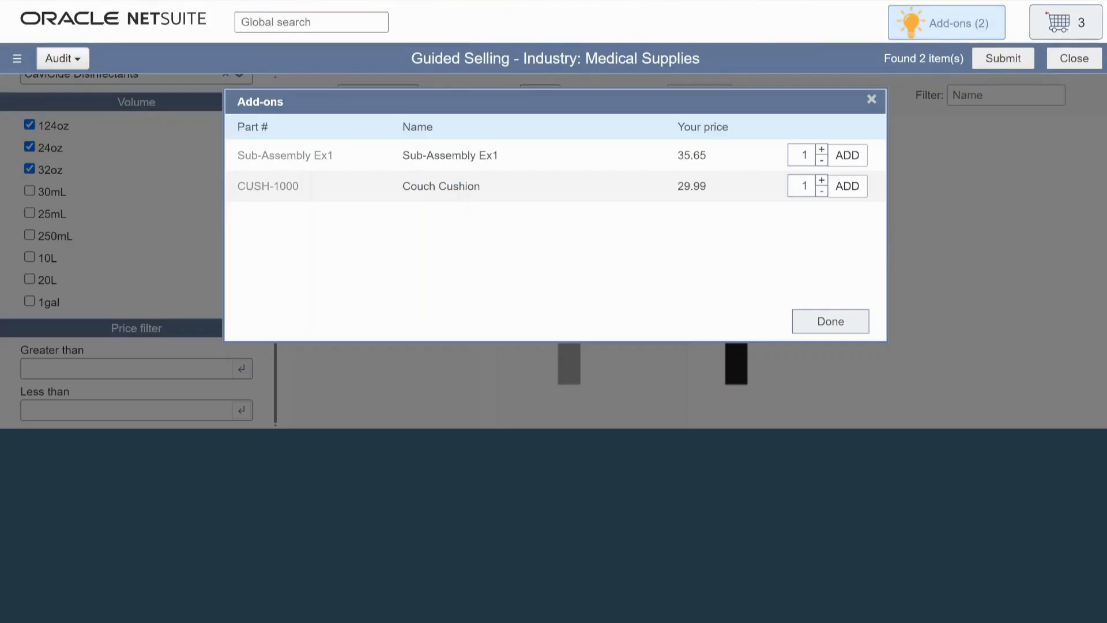
click(872, 99)
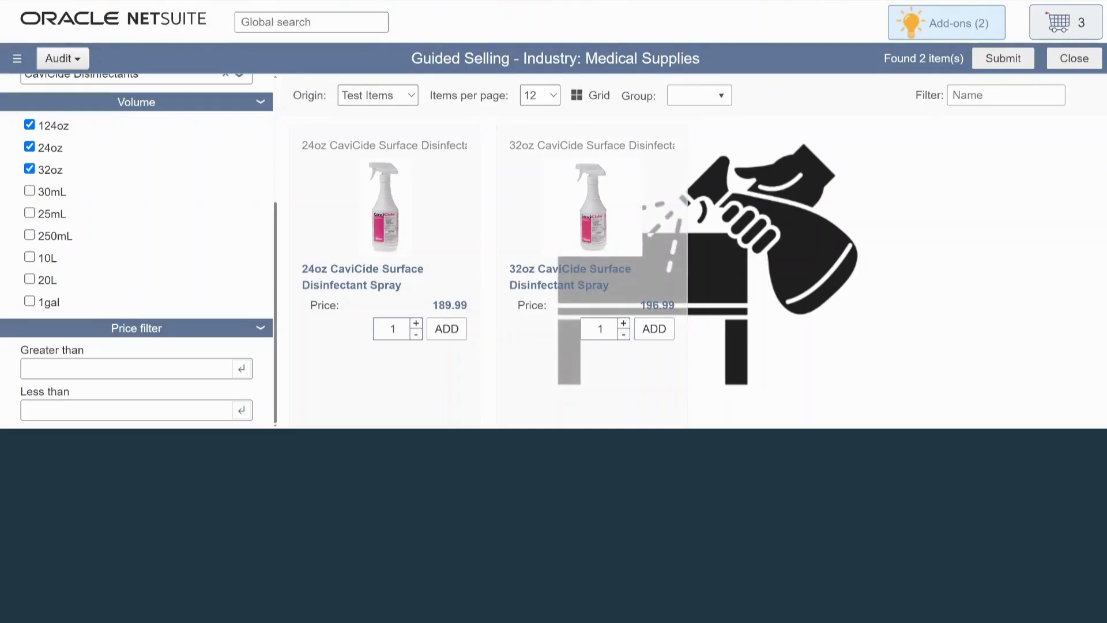
Clear the Cleaning & Disinfection category and choose the Custom category instead.
scroll(136, 247, up, 4)
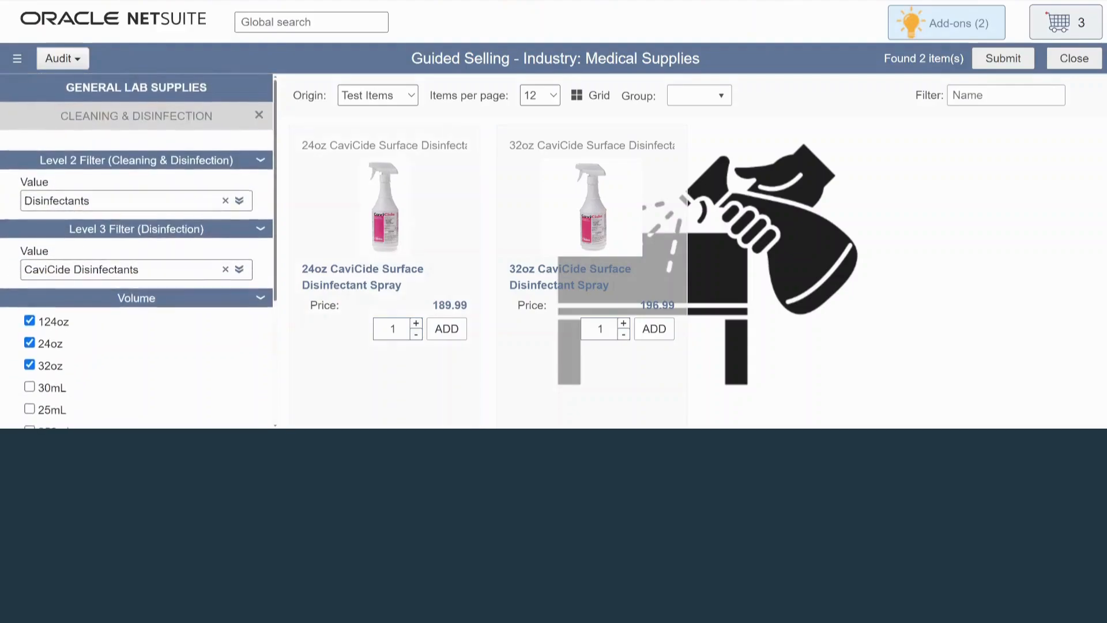
click(259, 116)
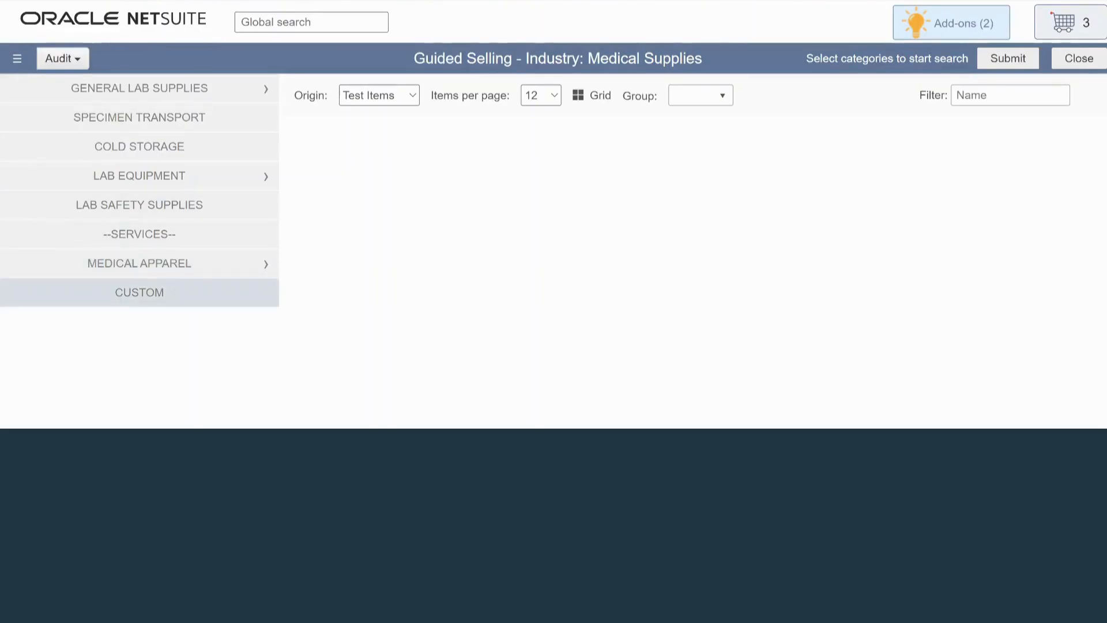
click(139, 292)
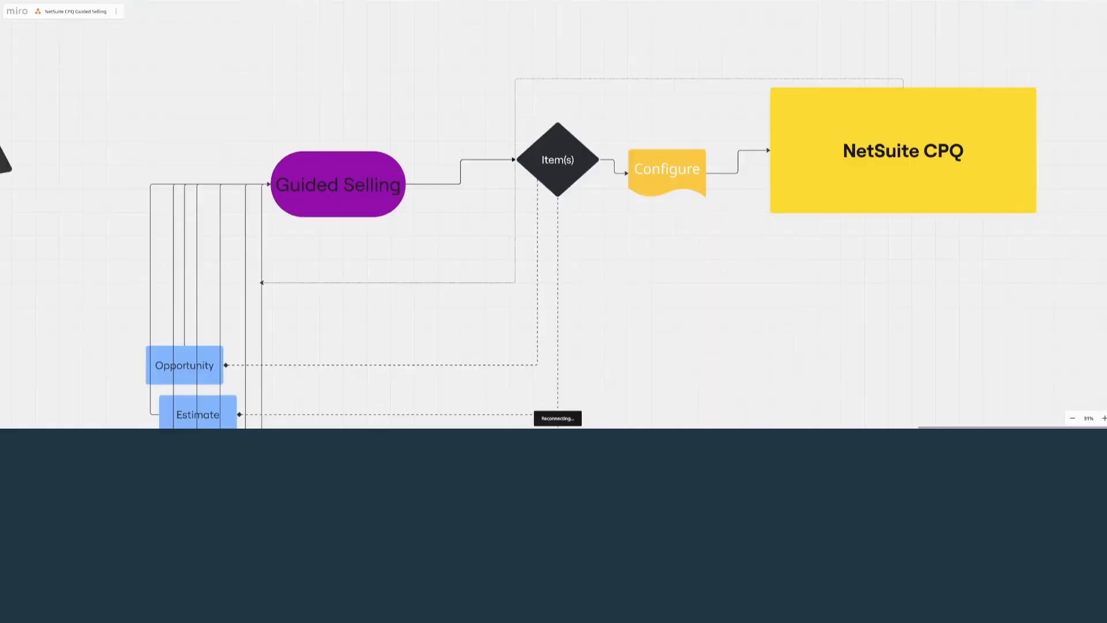
Point out the NetSuite CPQ and Configure shapes in the guided selling flow diagram.
click(903, 151)
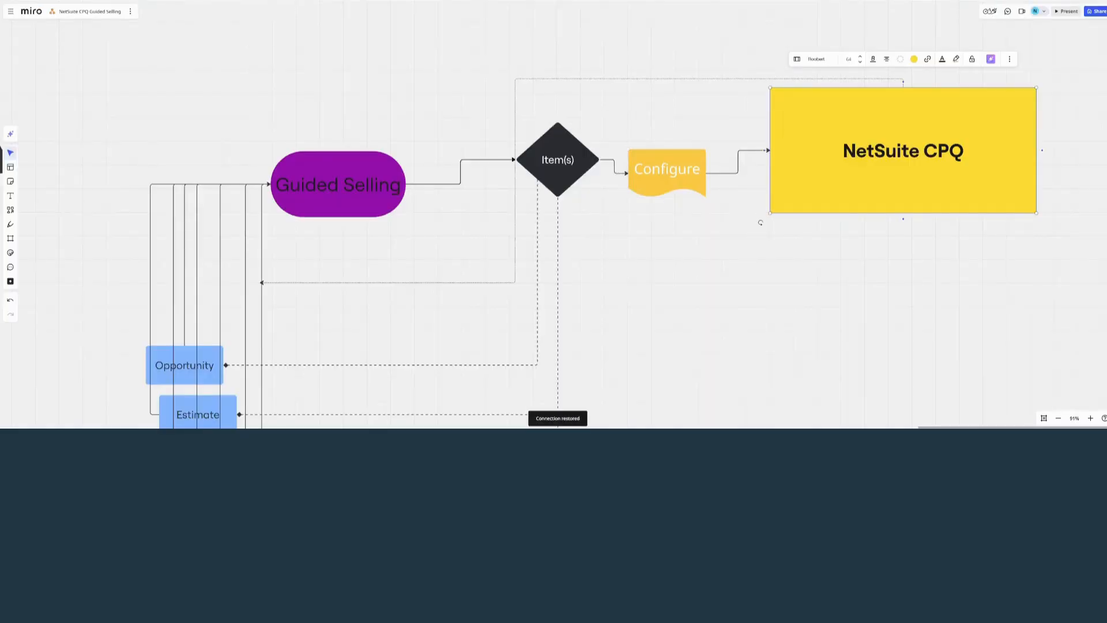
click(667, 172)
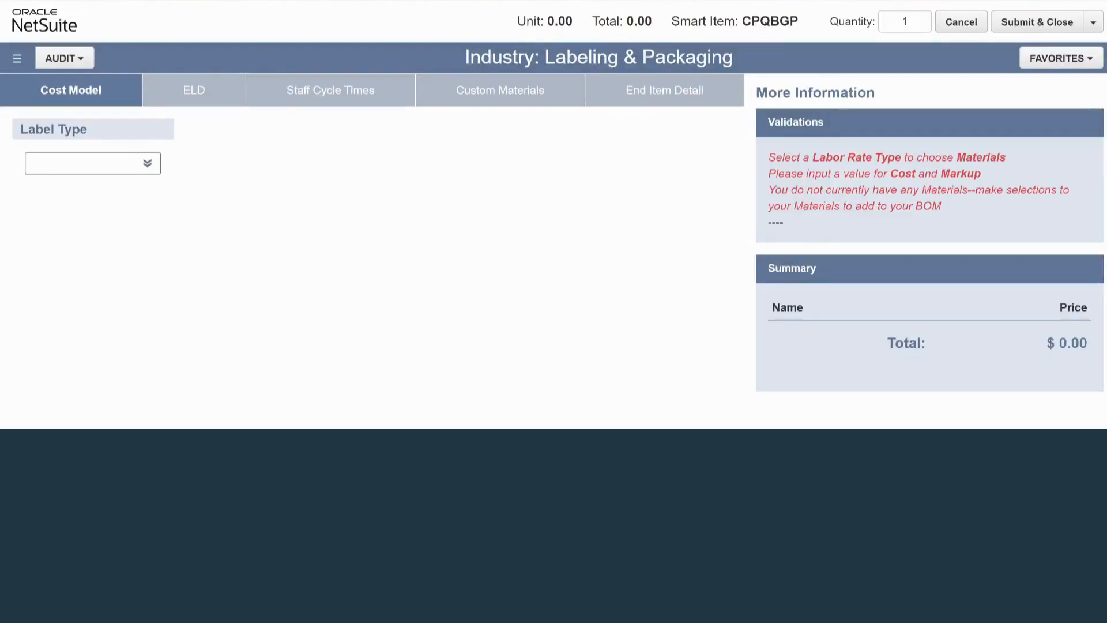
In the Labeling & Packaging configurator's cost model, set the label type to NEW and the service category to Clip Strips.
click(92, 163)
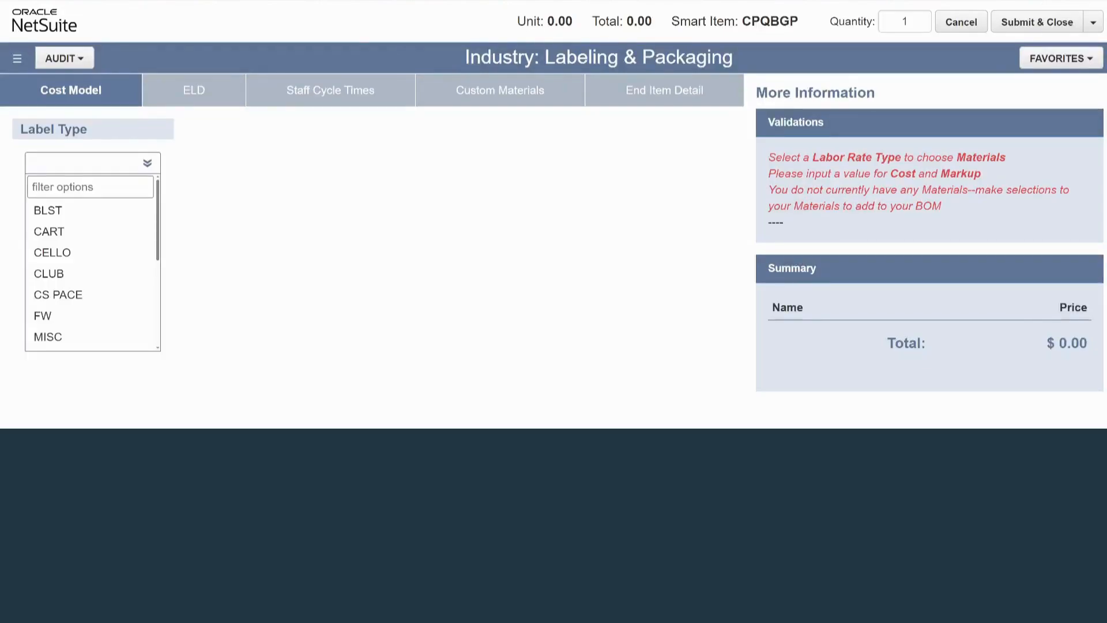
scroll(92, 288, down, 1)
click(90, 293)
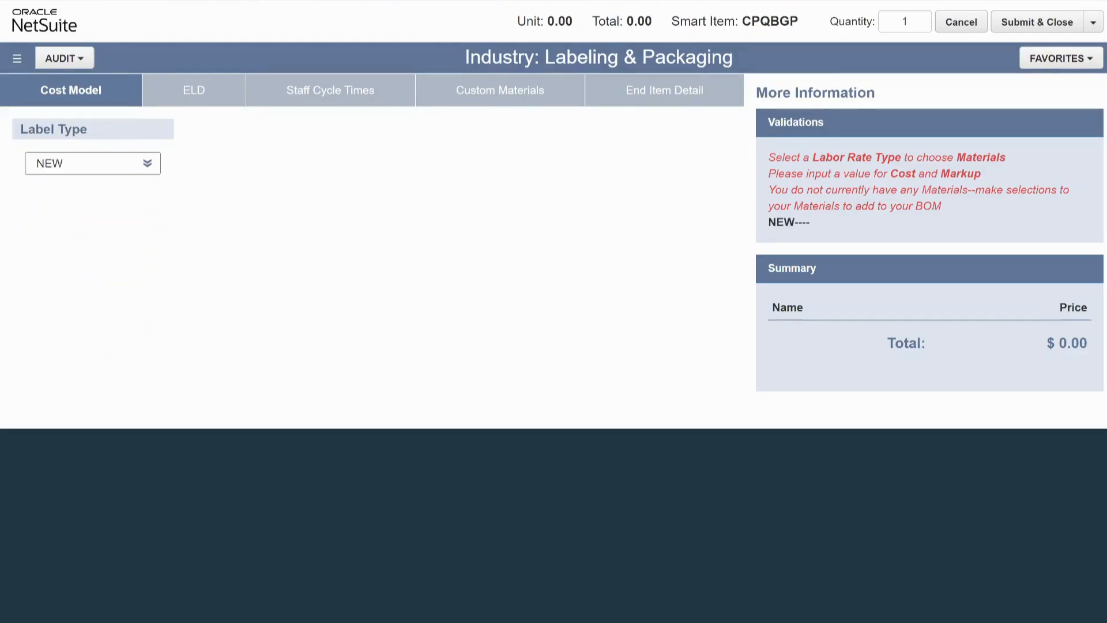
click(340, 163)
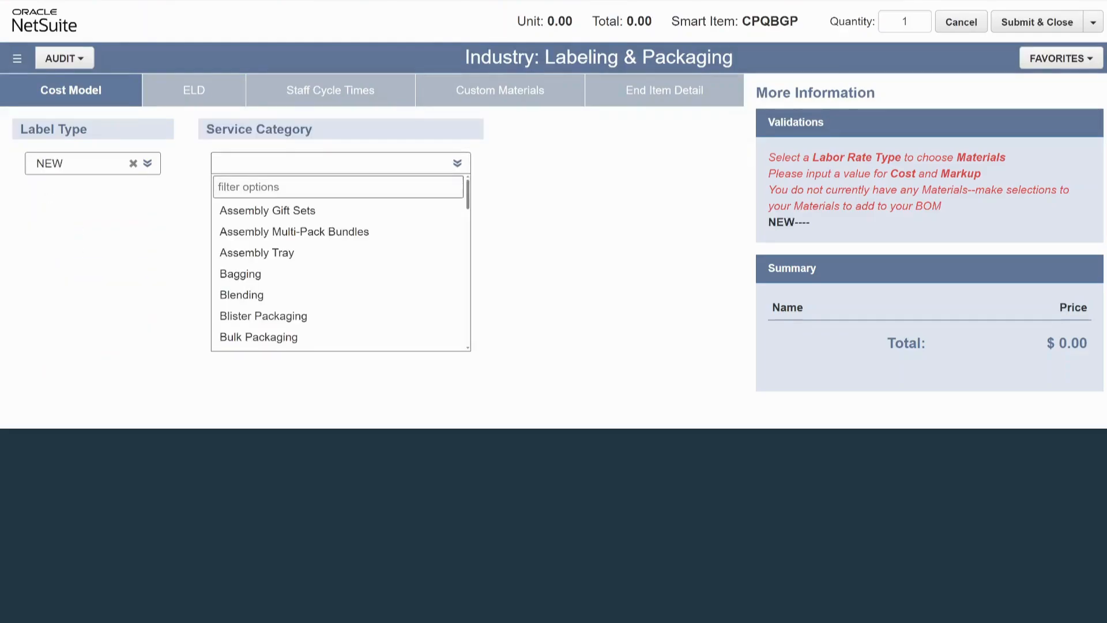
scroll(340, 204, down, 1)
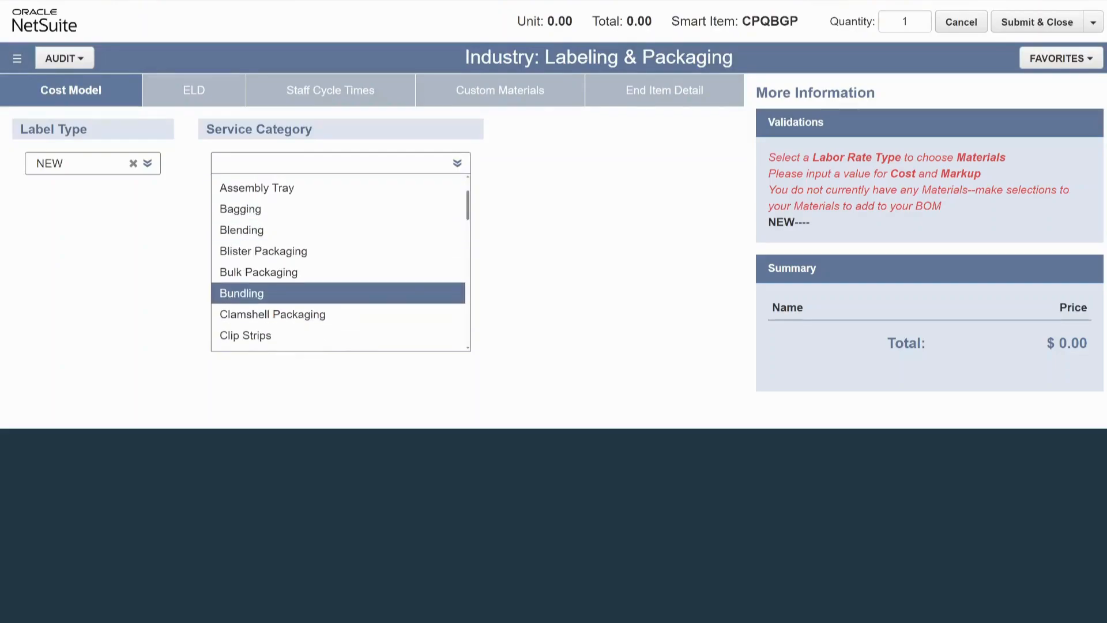
click(245, 335)
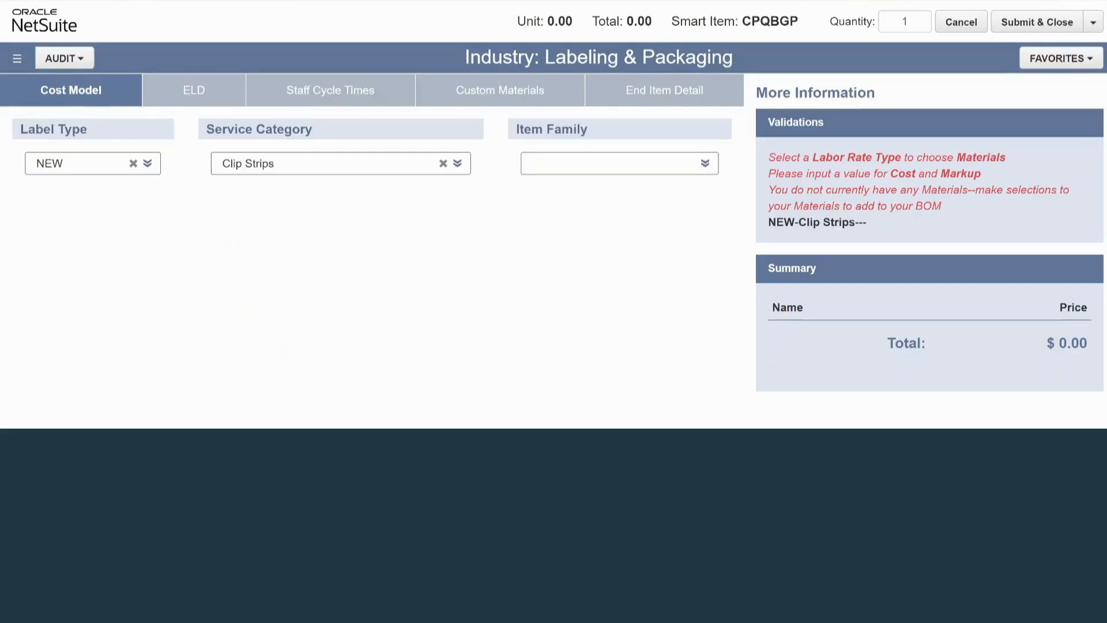
Set the item family to Shrink Wrap and the item category to ALCART.
click(619, 163)
key(Down)
key(Down)
key(Down)
key(Down)
key(Down)
key(Down)
key(Down)
key(Down)
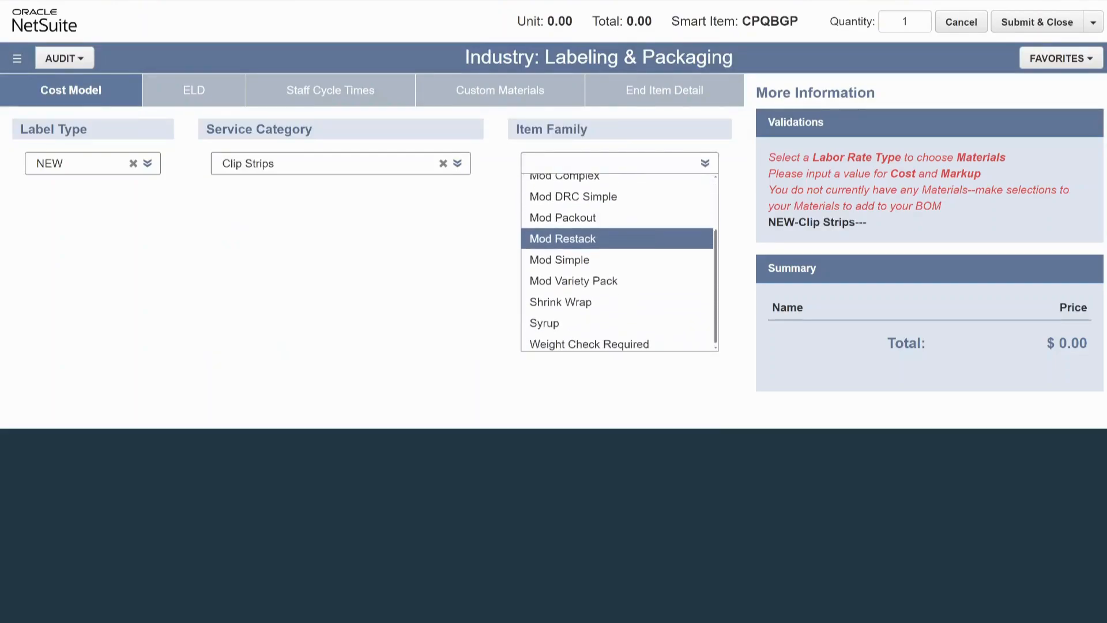
key(Return)
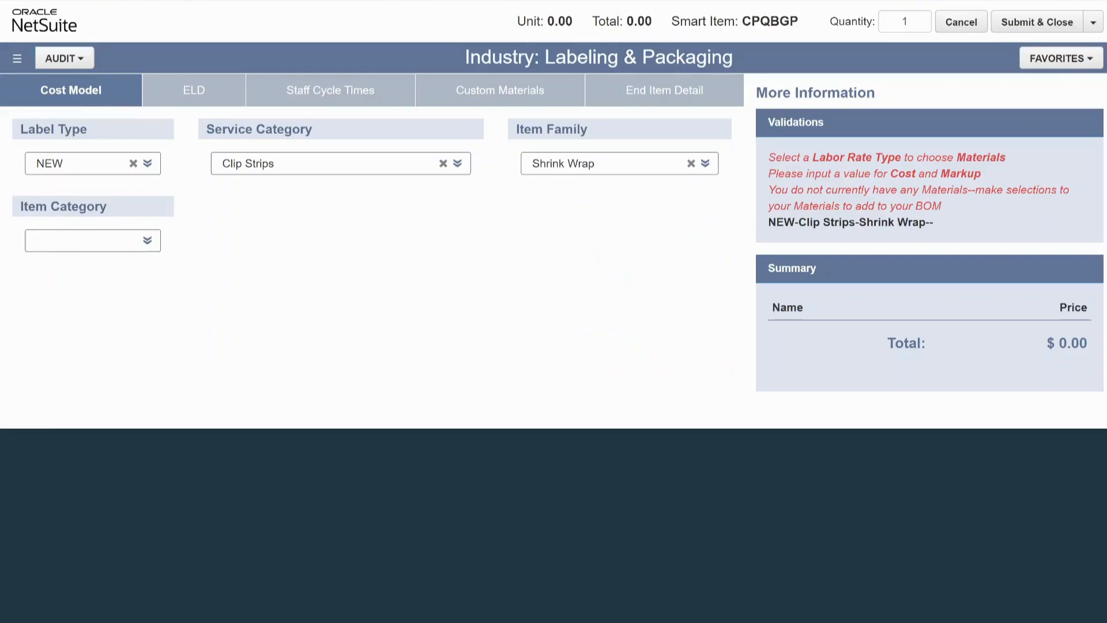
click(92, 241)
click(90, 288)
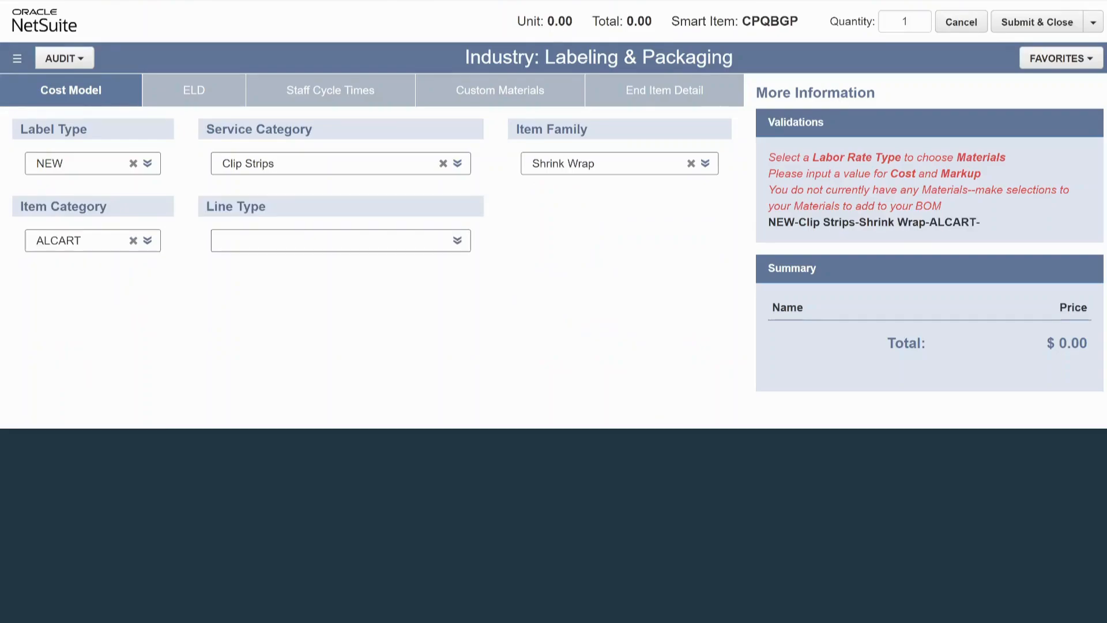
Set the line type to Pallet Pacing - Full and the labor rate type to E1 Standard items.
click(341, 240)
key(Down)
key(Down)
key(Down)
key(Down)
key(Down)
key(Down)
key(Down)
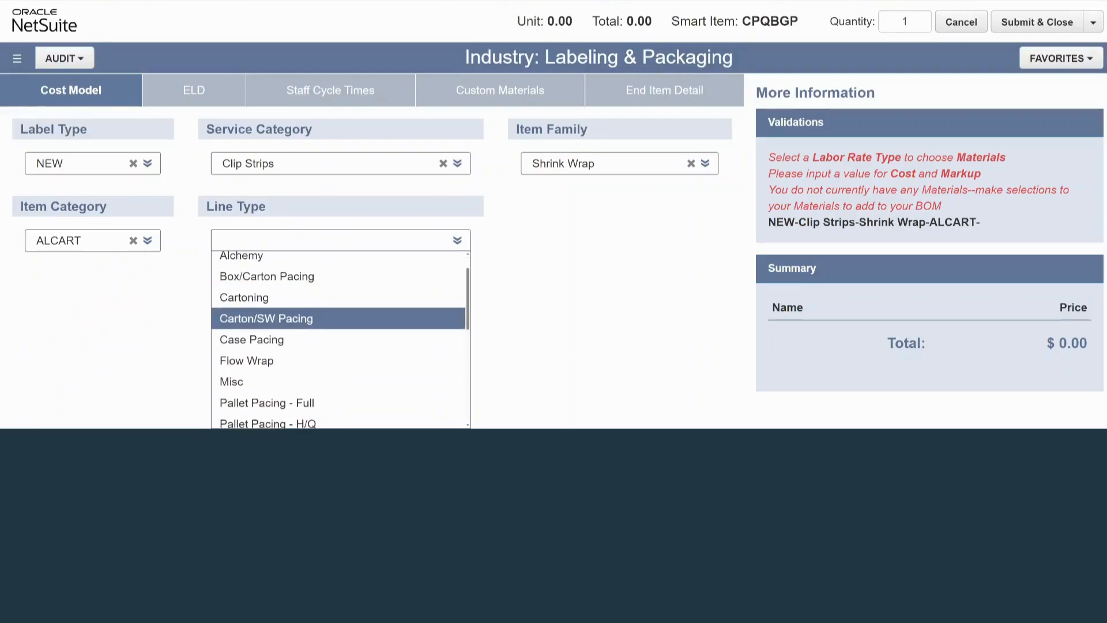
key(Down)
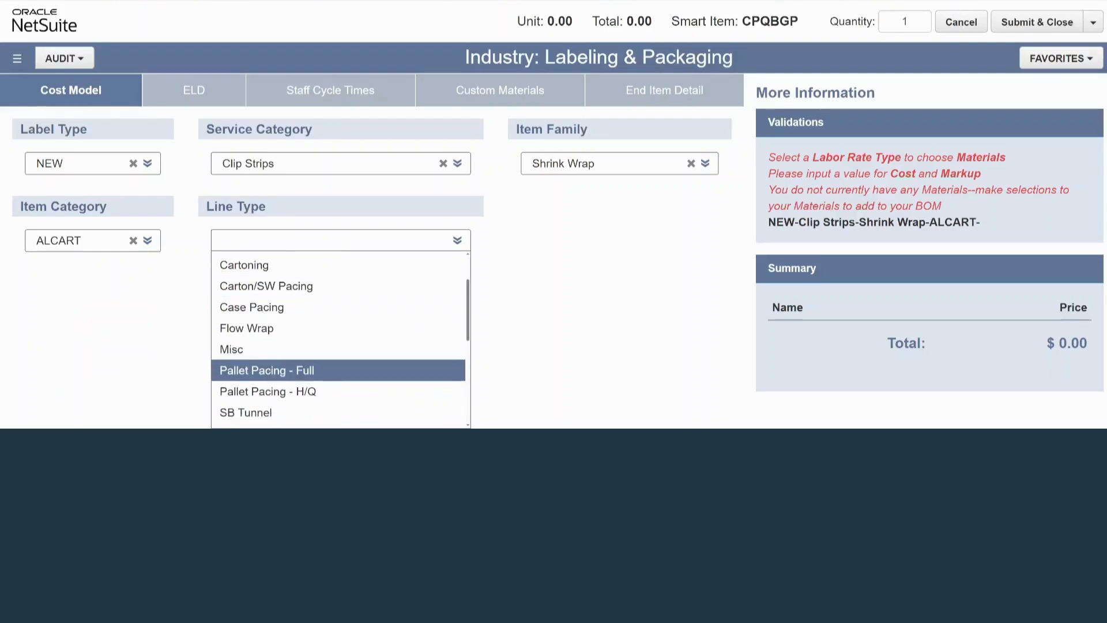
key(Return)
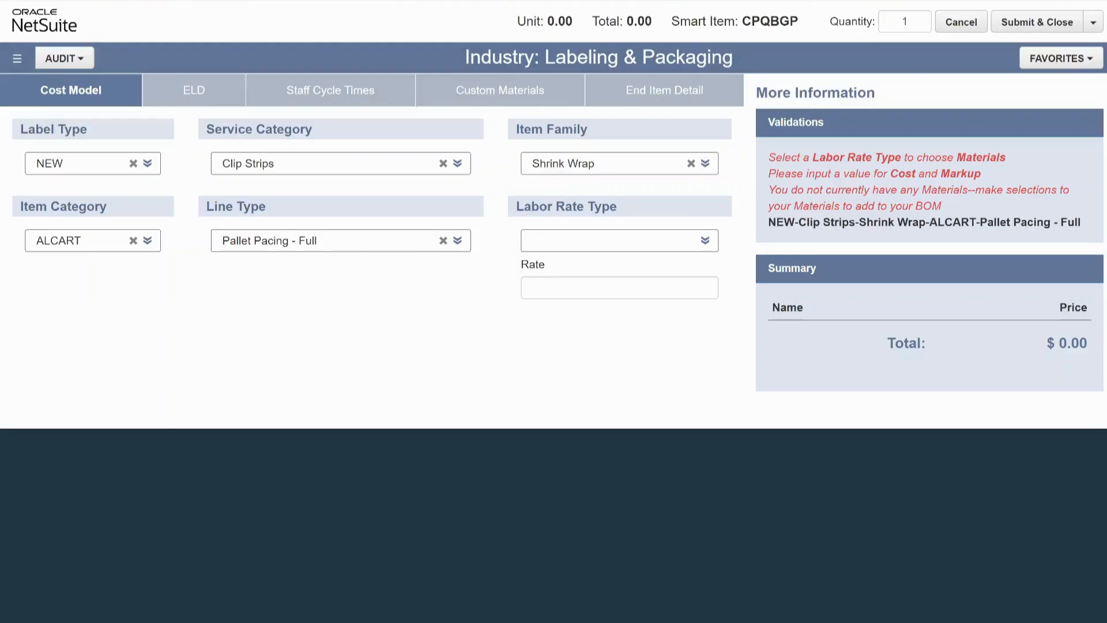
key(Tab)
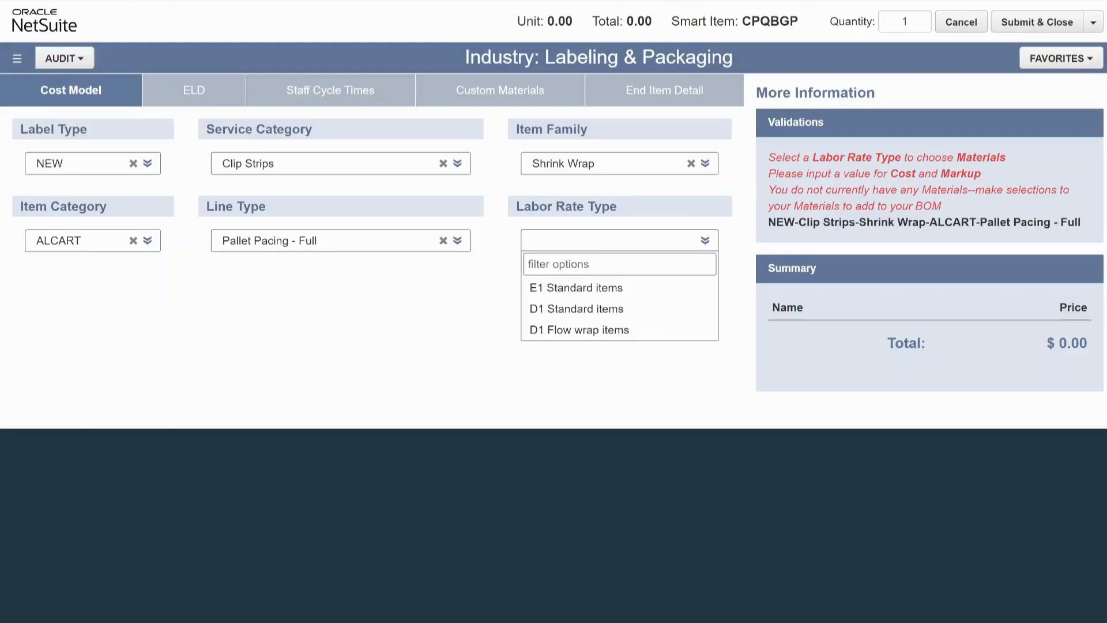
key(Down)
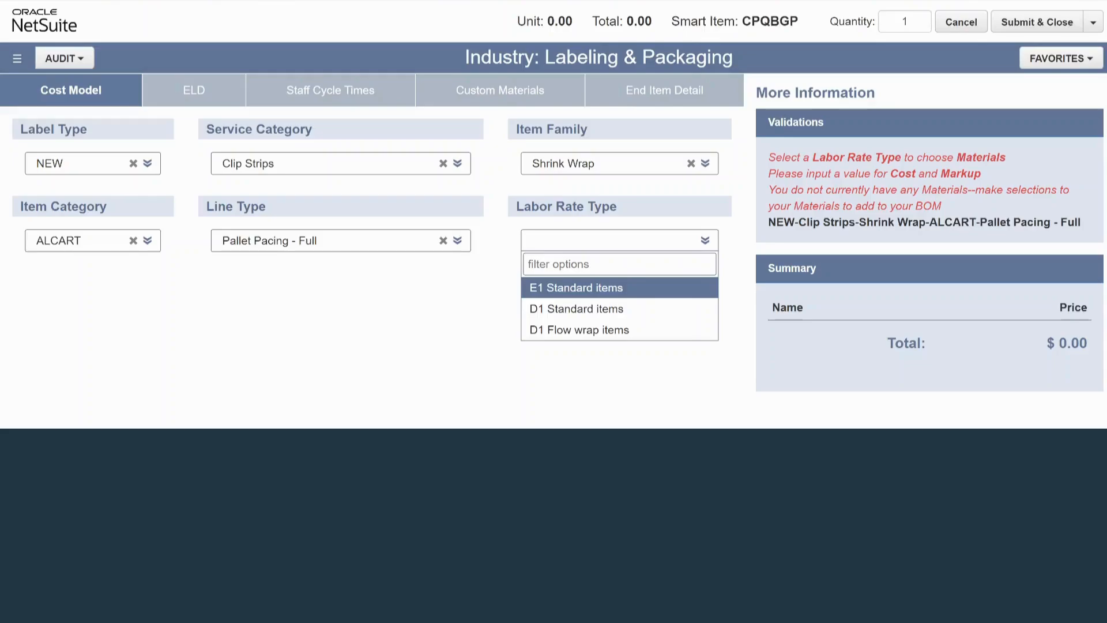
key(Return)
In Costs Summary pt1, set the productive minutes per shift to 5 and the posting UOM to Cases.
scroll(370, 250, down, 2)
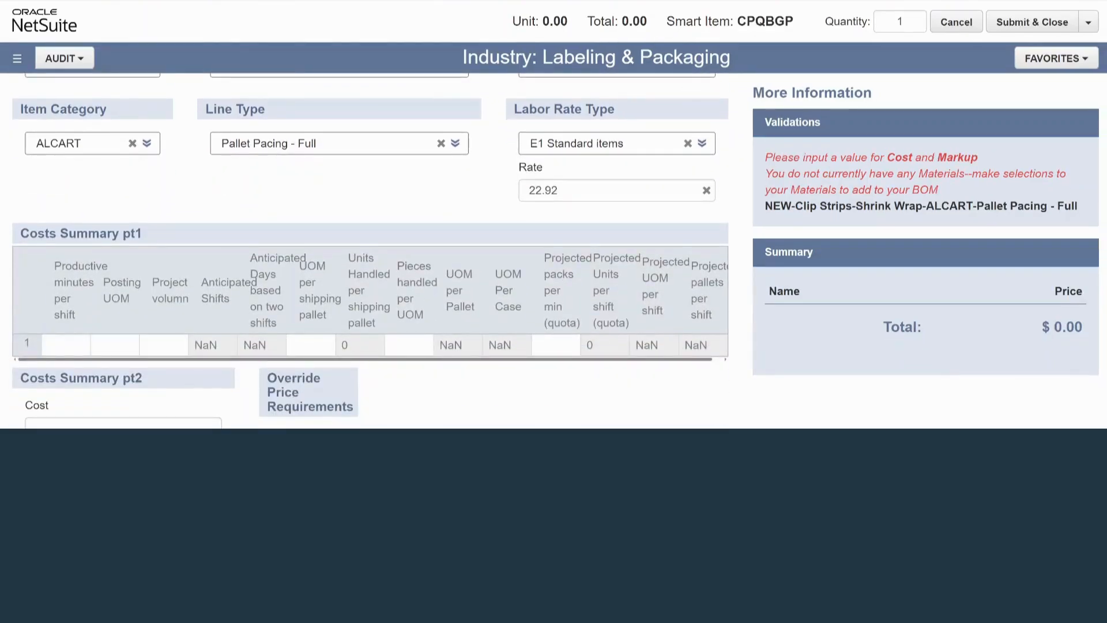
click(66, 345)
scroll(370, 250, down, 1)
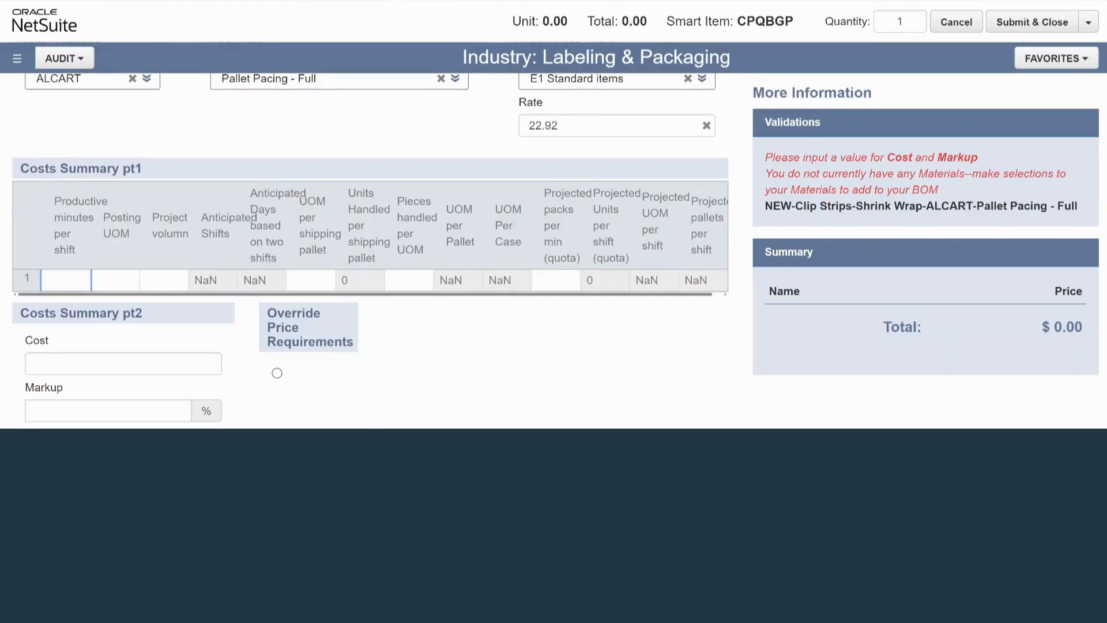
text(5)
click(128, 281)
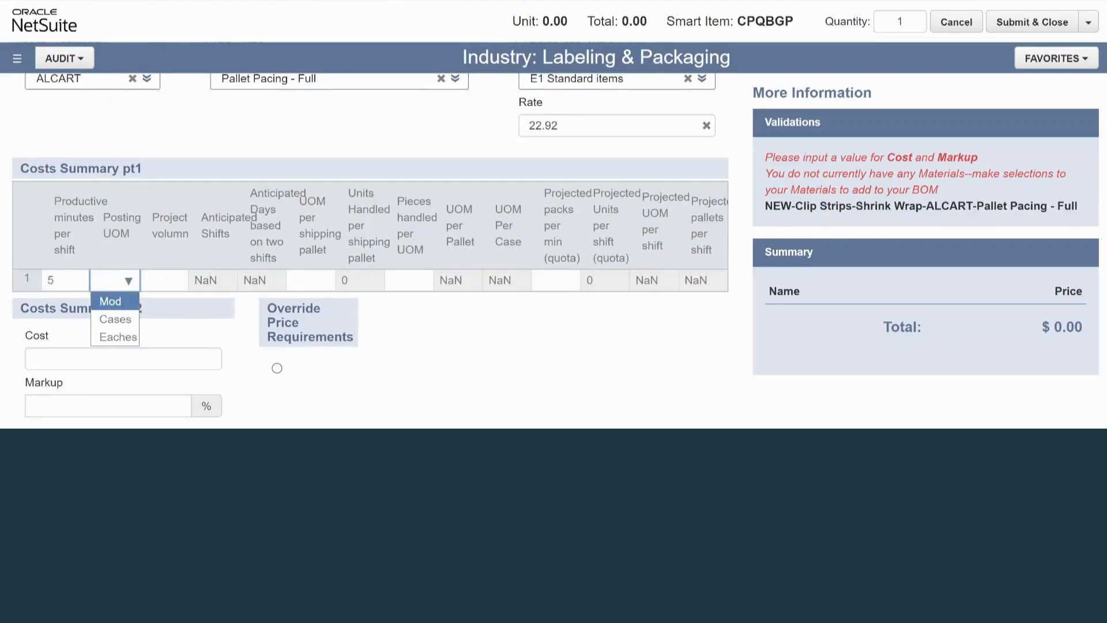
key(Down)
key(Tab)
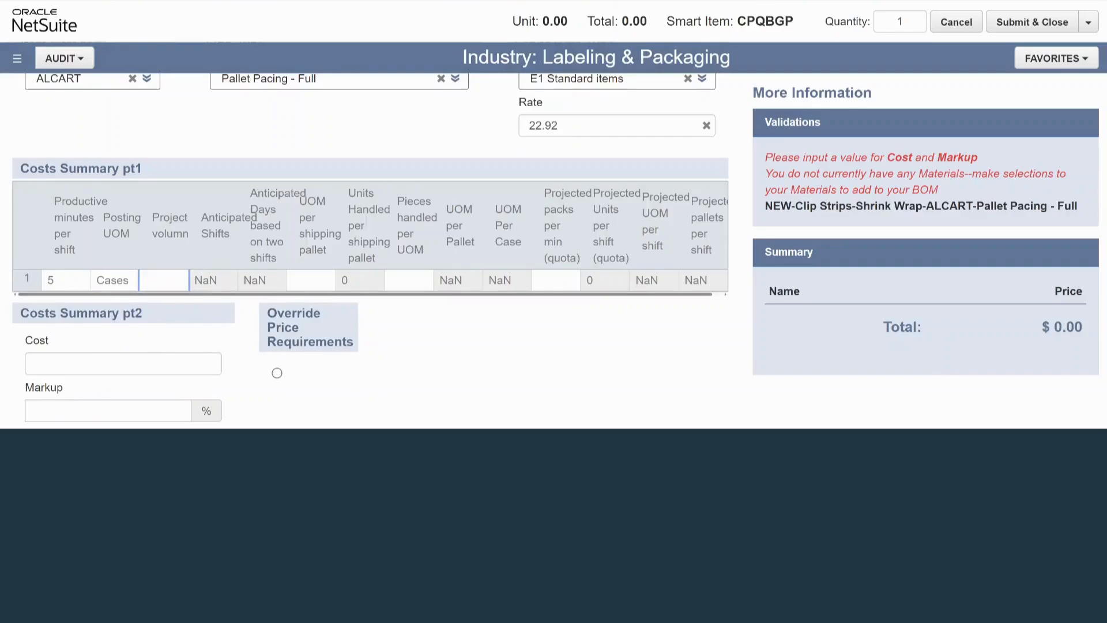
Enter project volume 5, UOM per shipping pallet 7, pieces handled per UOM 8 and projected packs per minute 9.
text(5)
key(Tab)
text(7)
key(Tab)
text(8)
key(Tab)
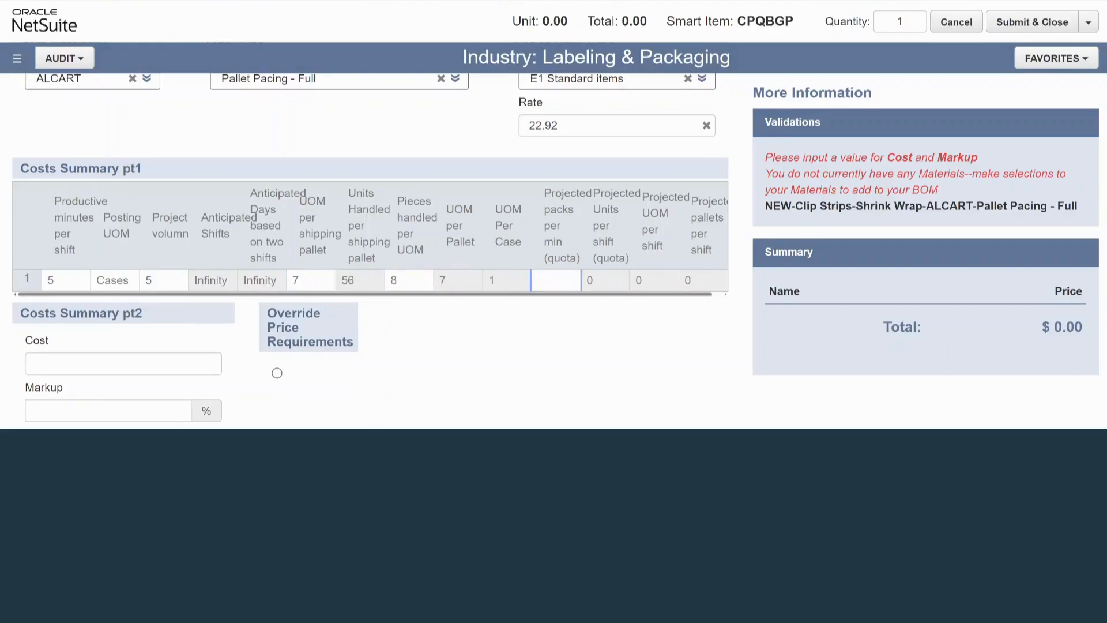
text(9)
key(Tab)
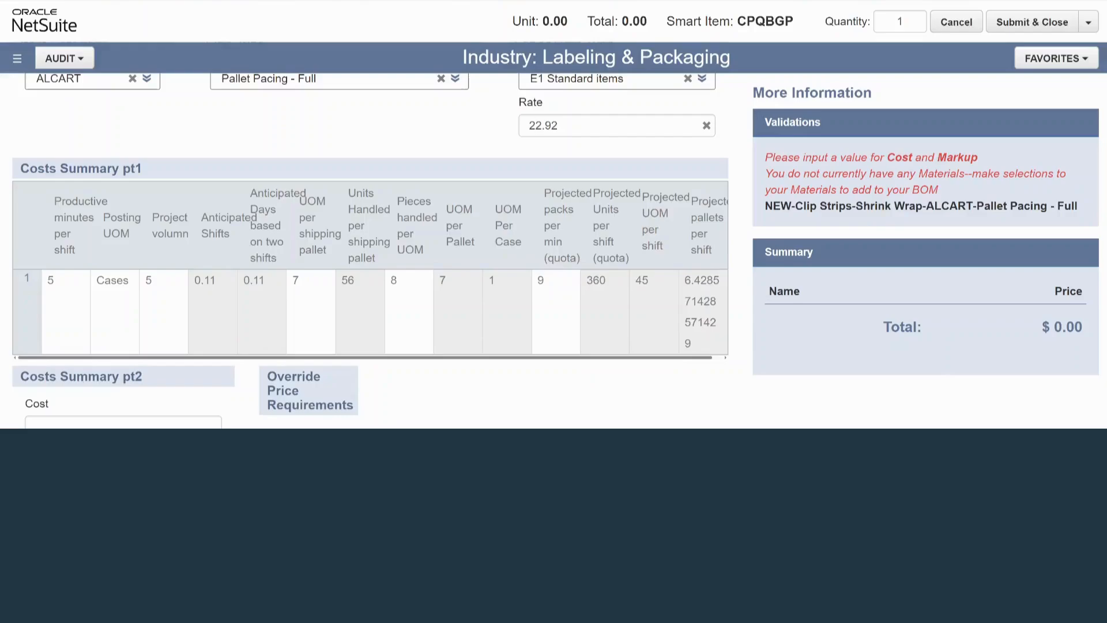
Enable Override Price Requirements beside the Costs Summary pt2 fields.
scroll(370, 250, down, 1)
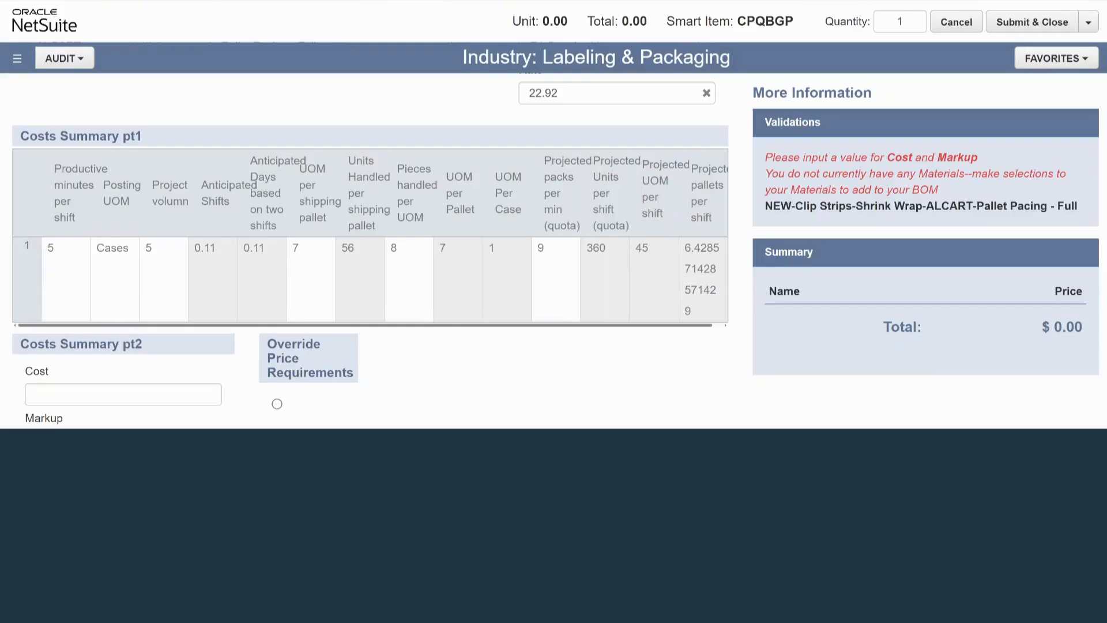
scroll(369, 248, down, 2)
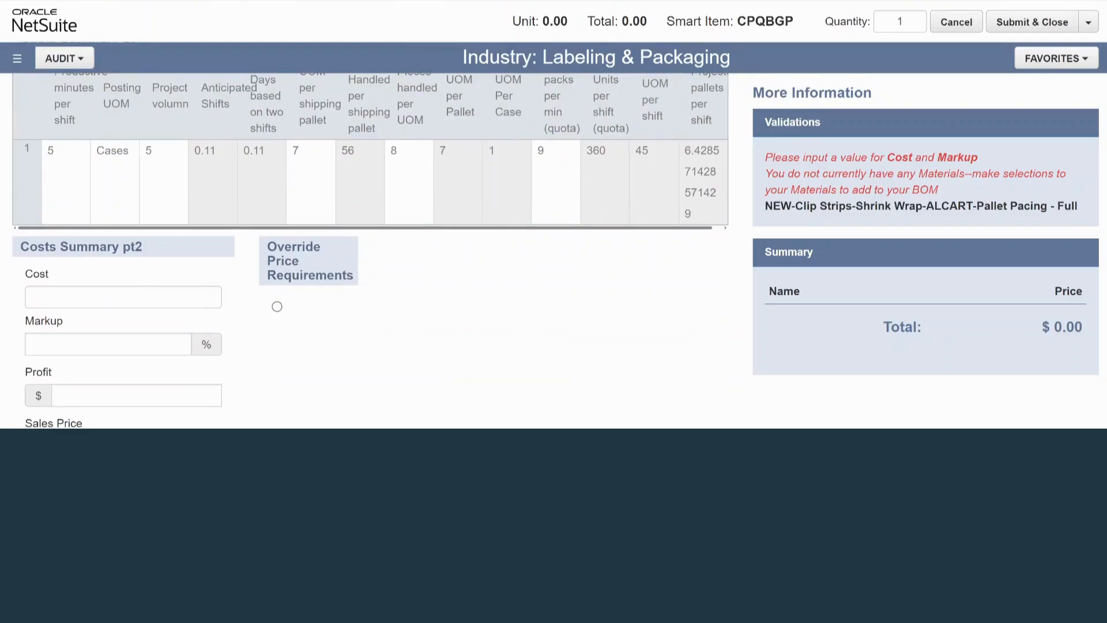
scroll(369, 247, down, 2)
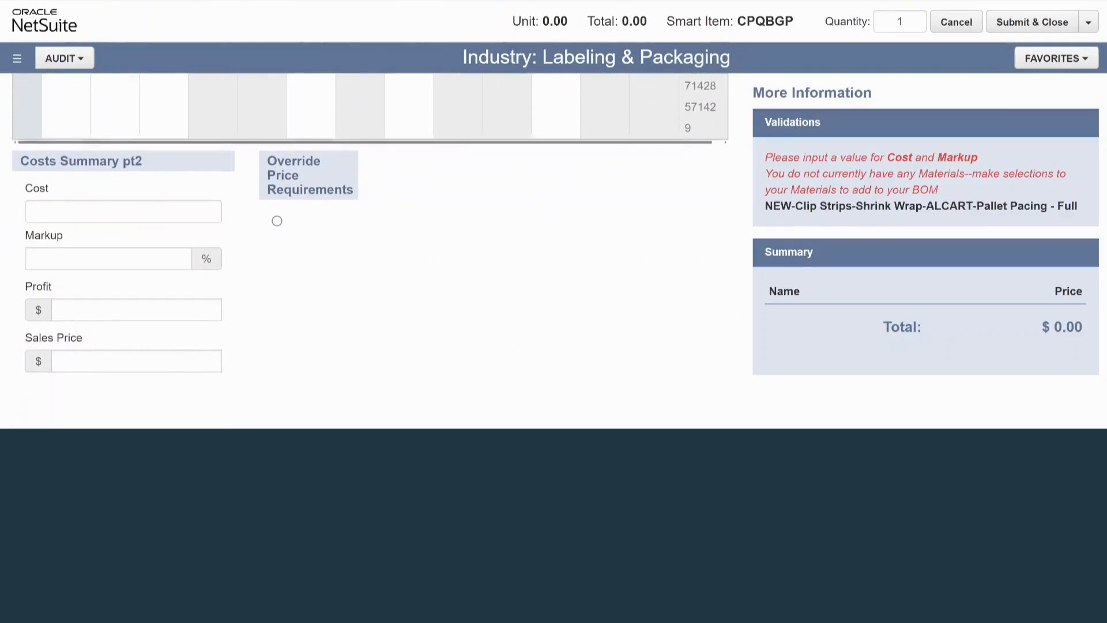
click(277, 209)
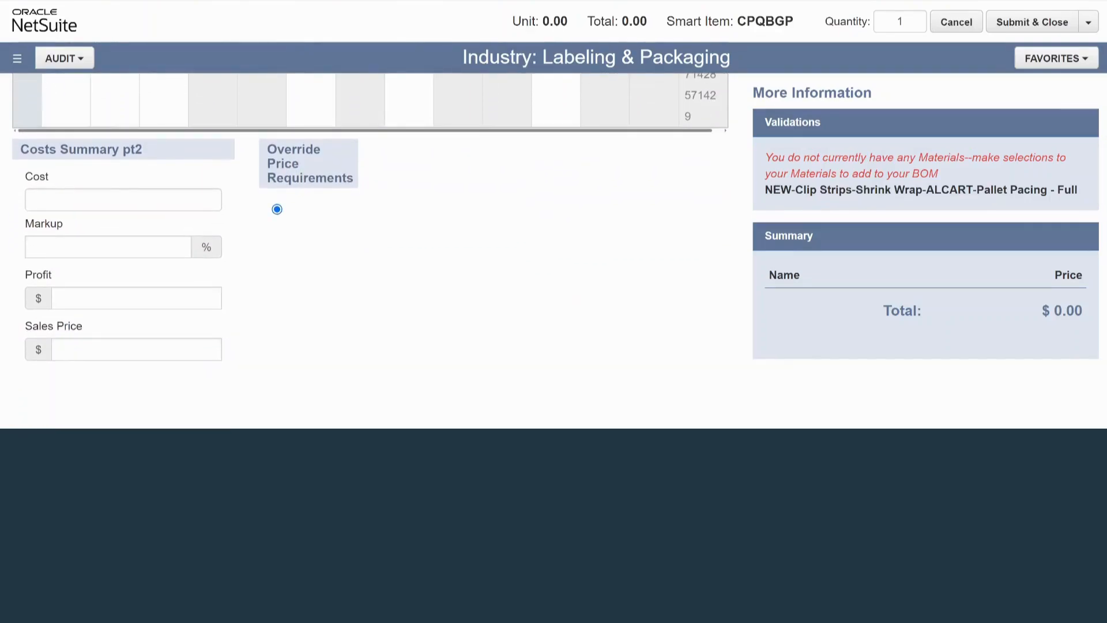
click(277, 210)
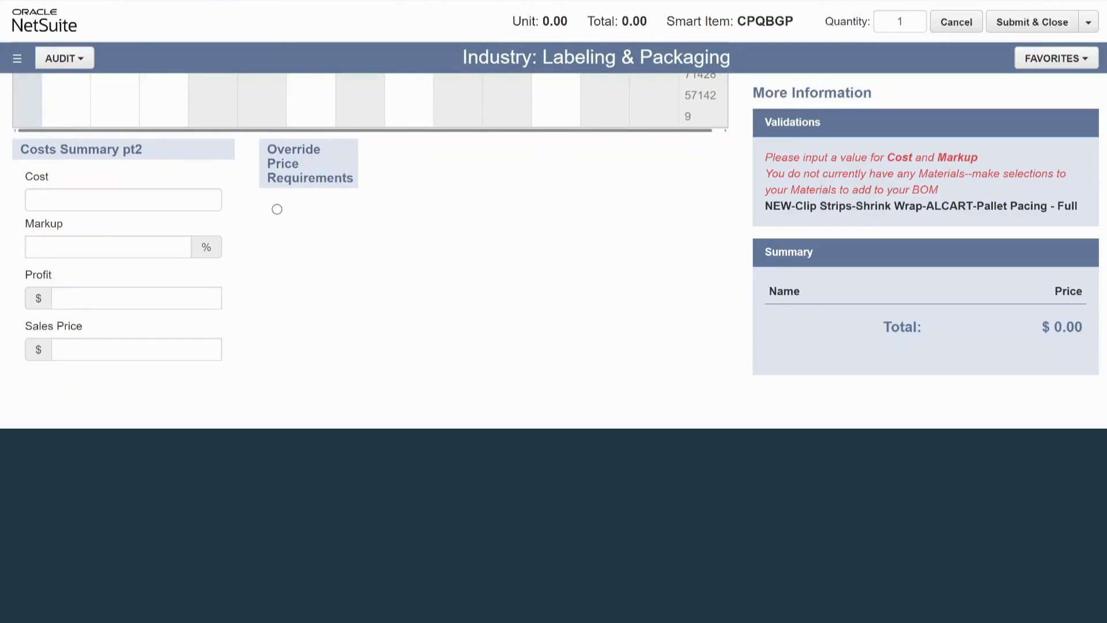
click(277, 210)
View the ELD section, and in Staff Cycle Times set the first production process step to Standard Design Cost Template.
scroll(277, 209, up, 6)
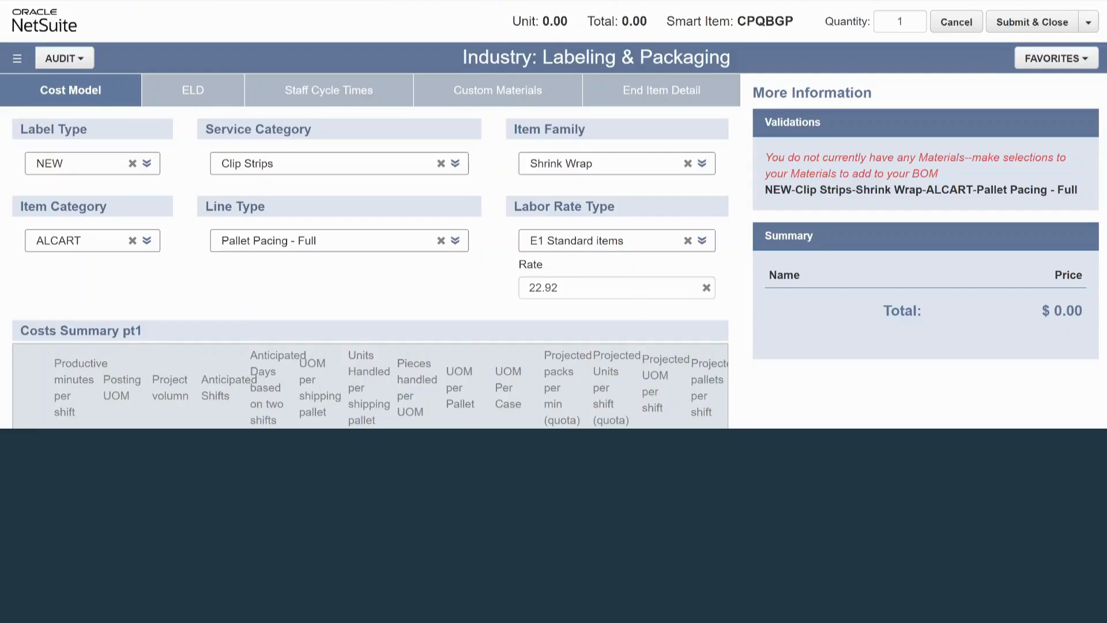
click(191, 90)
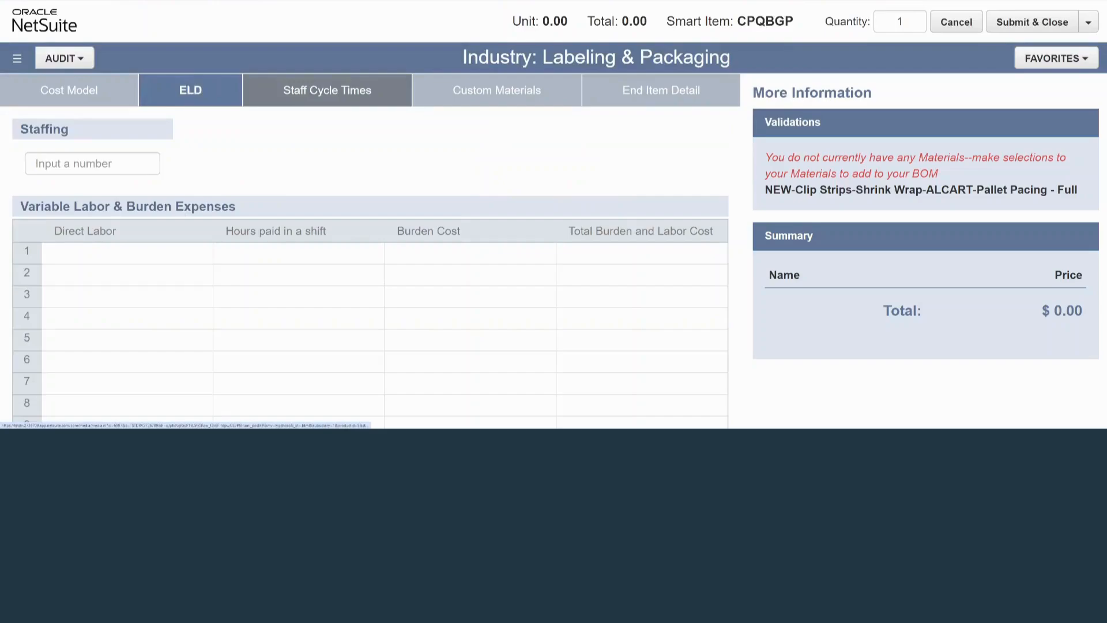
click(327, 90)
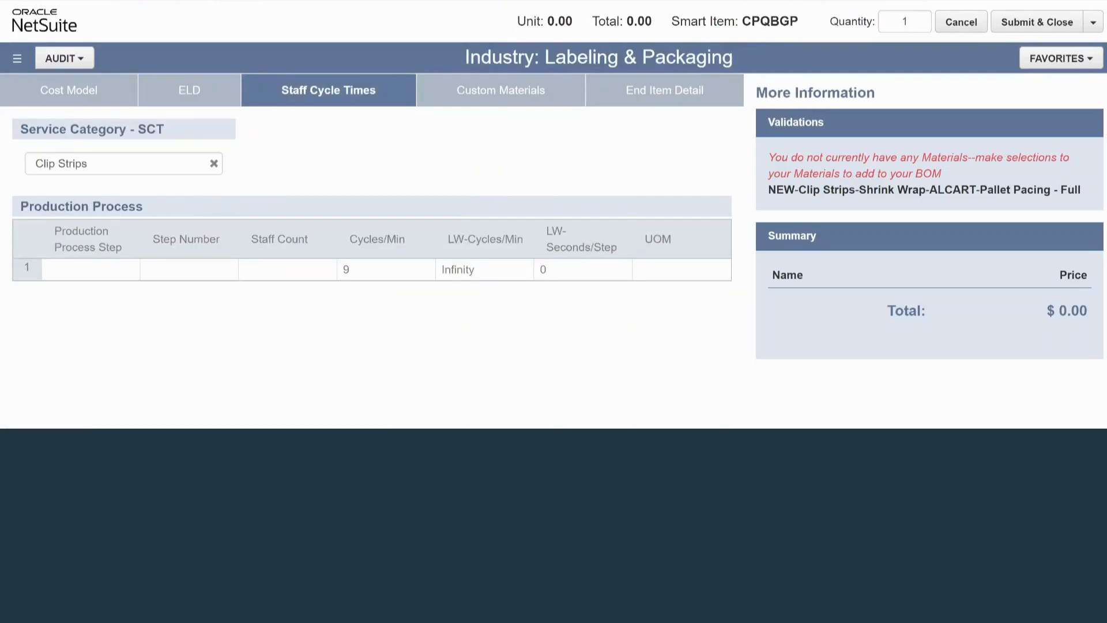
click(91, 269)
click(129, 270)
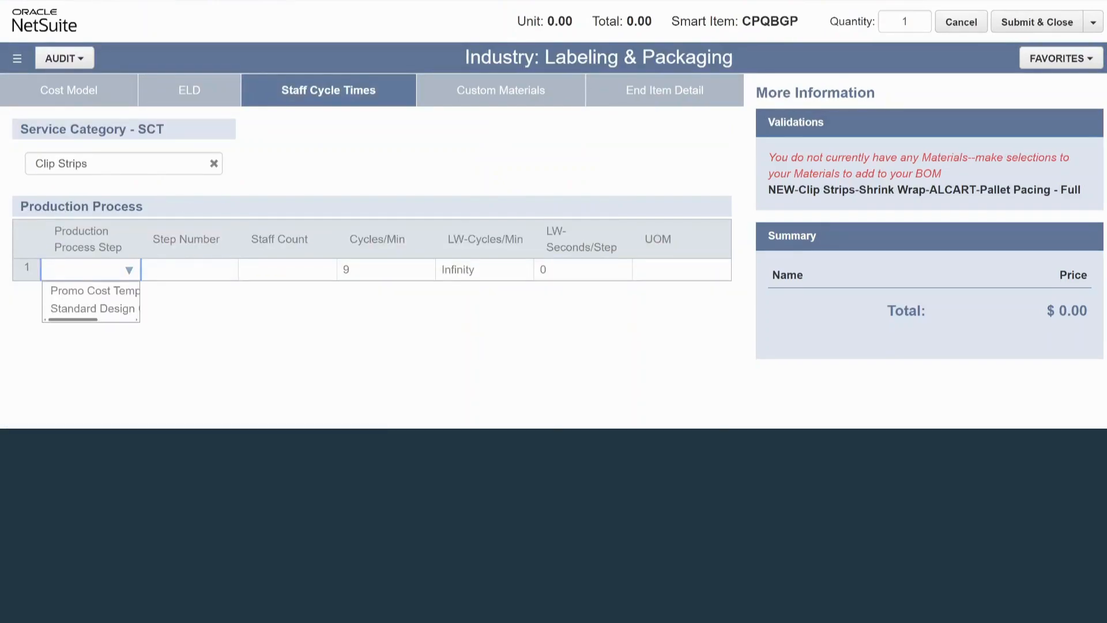
click(92, 309)
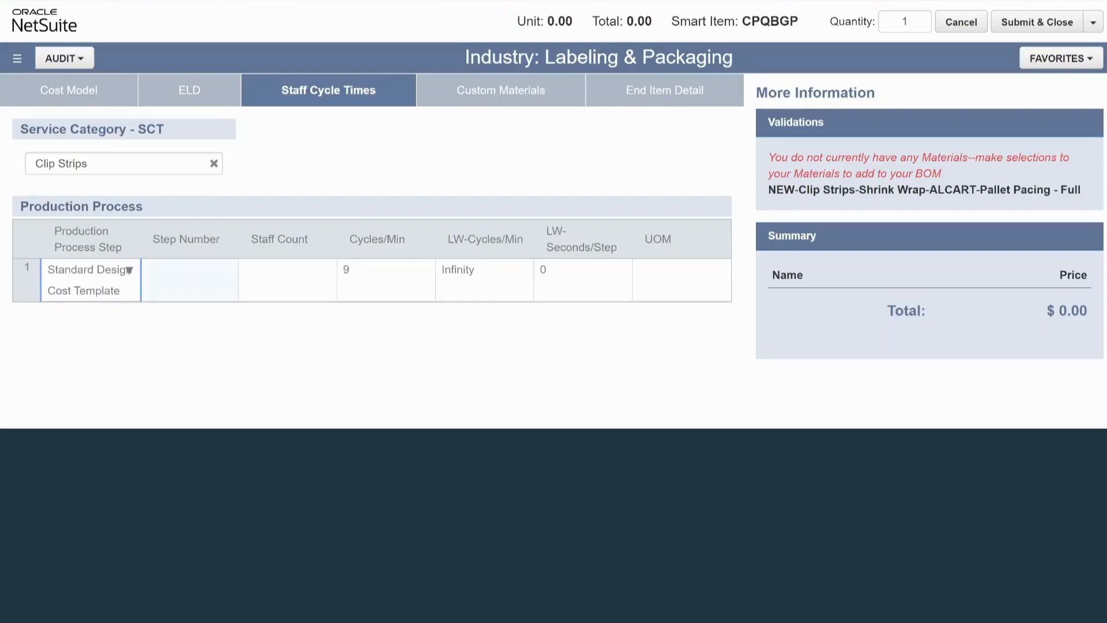
Give the Standard Design Cost Template row step number 1 and a staff count of 2.
click(189, 277)
click(189, 277)
text(2)
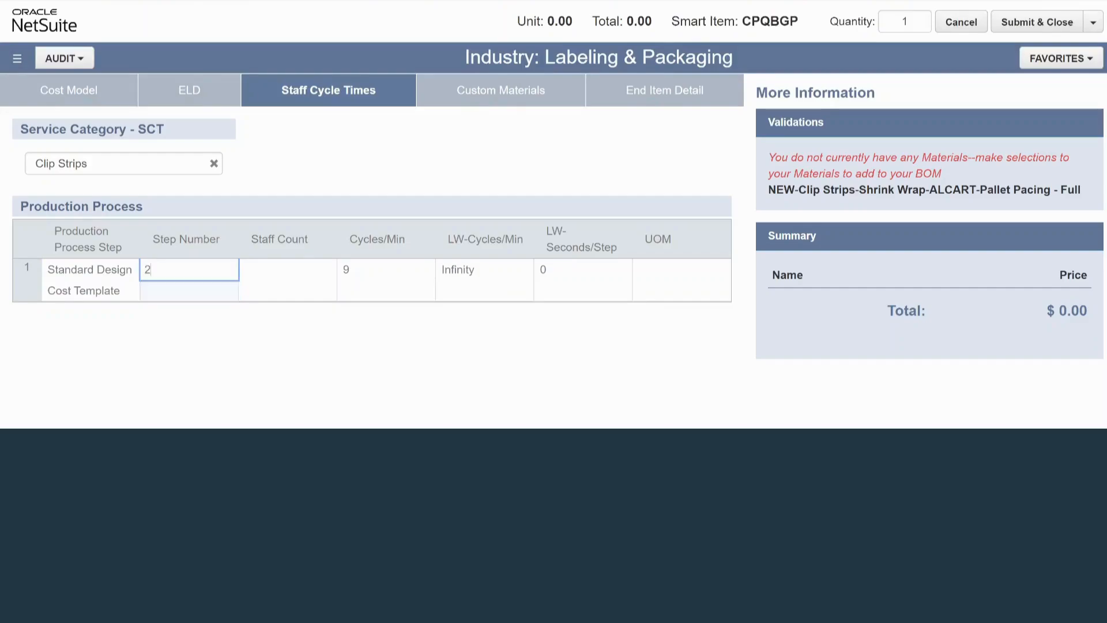
click(287, 279)
double_click(189, 278)
text(1)
click(287, 280)
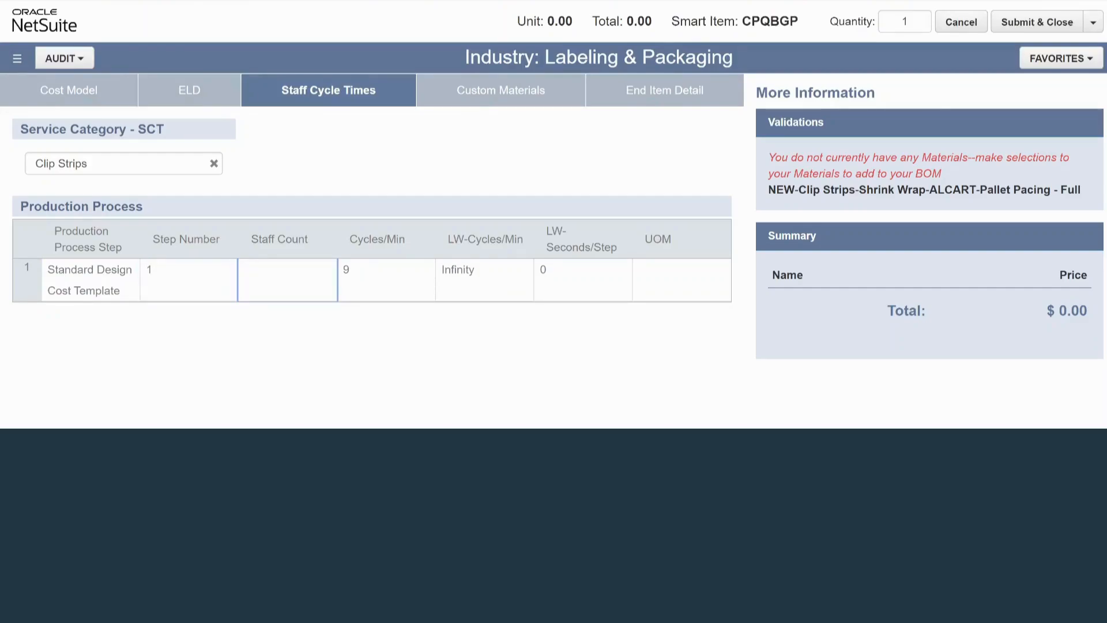
text(2)
key(Return)
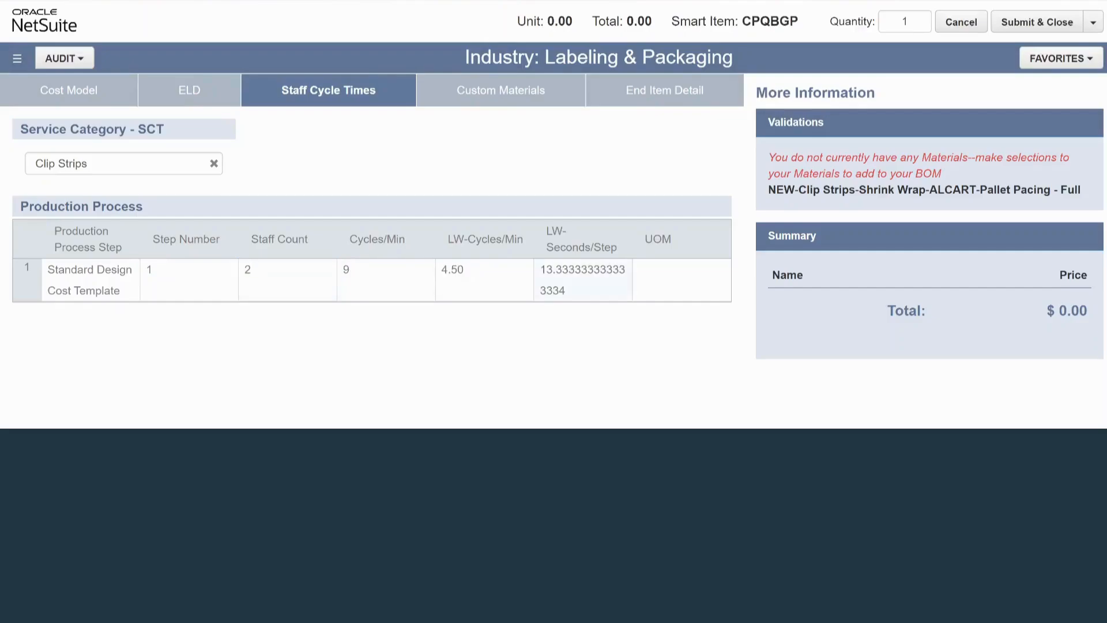
Set the unit of measure of the Standard Design Cost Template row to Cases.
click(715, 271)
click(720, 270)
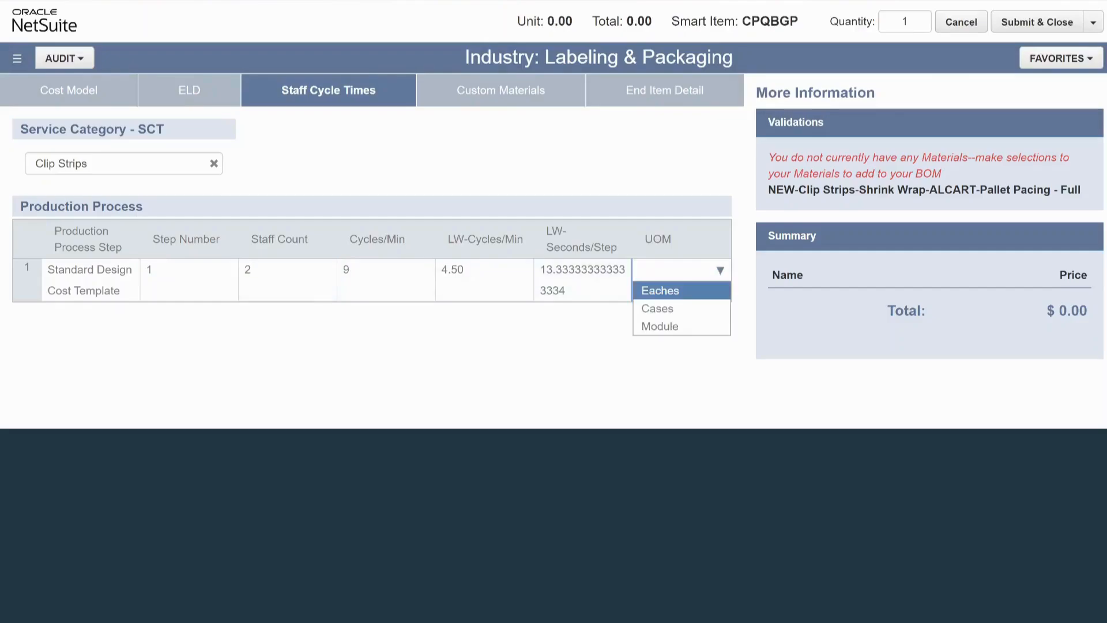
click(680, 308)
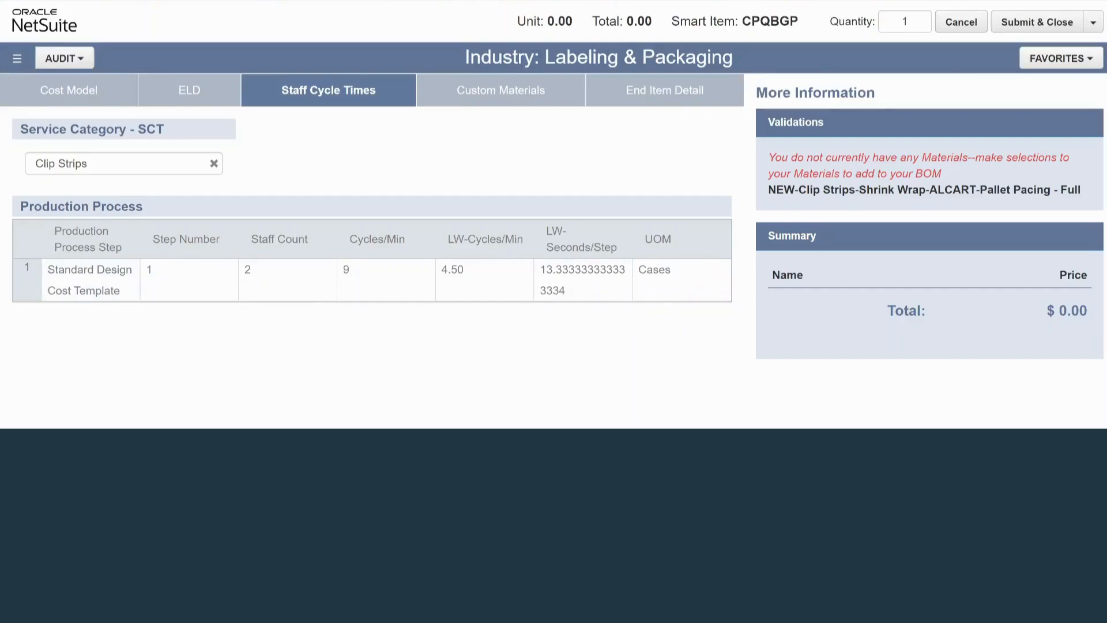
In Custom Materials, choose MCGL006 as the first material.
click(500, 90)
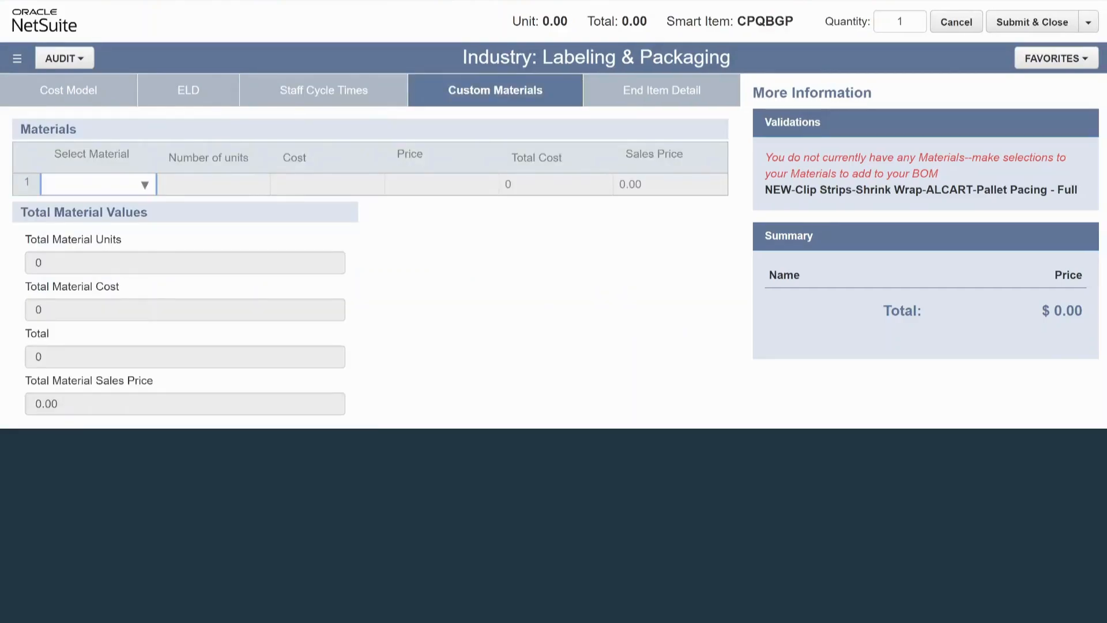
click(145, 184)
key(Return)
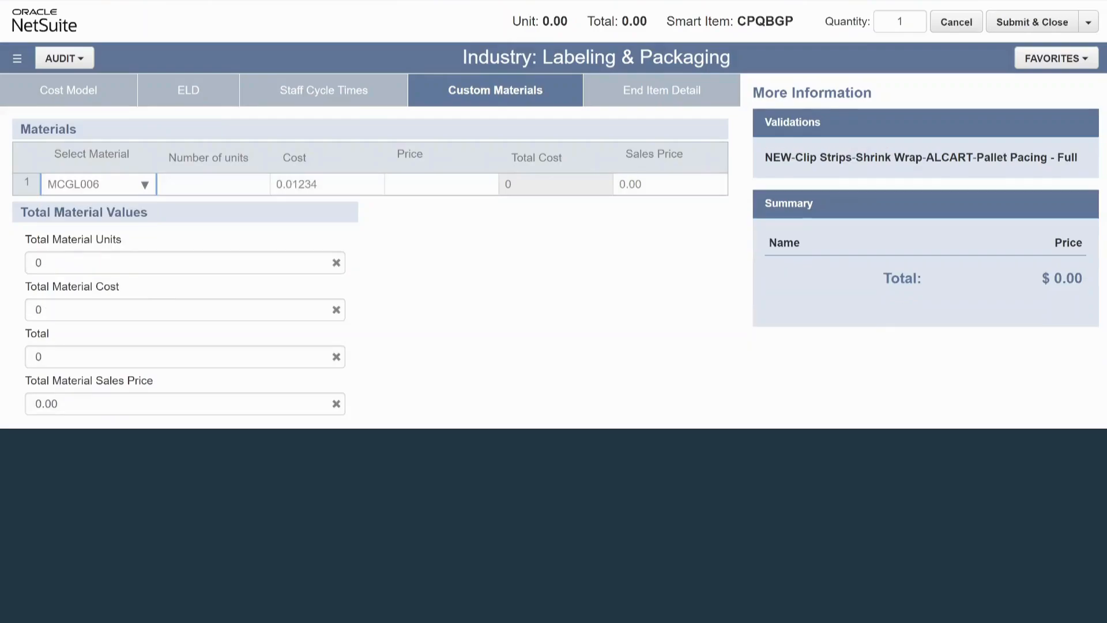
click(145, 185)
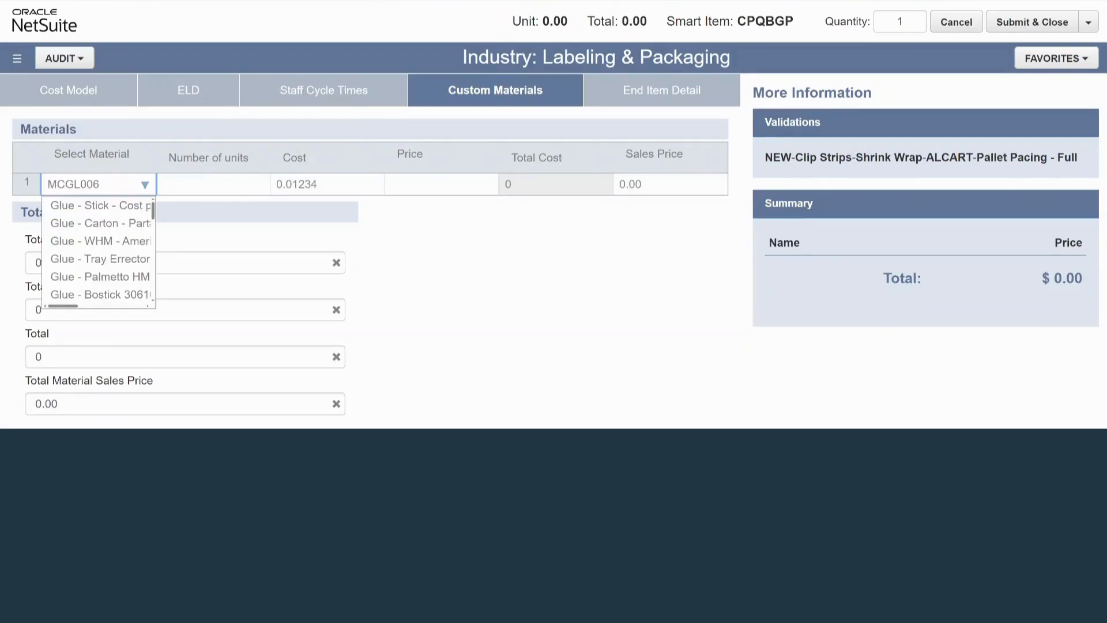
Give the MCGL006 material row 2 units and a price of 35.
click(213, 184)
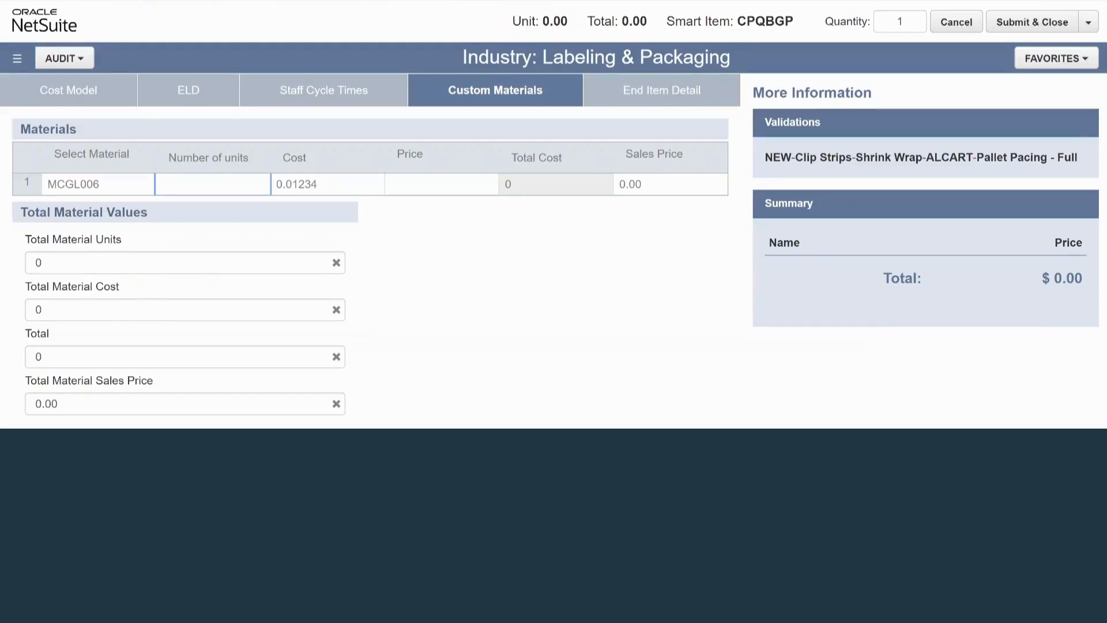
text(2)
click(441, 185)
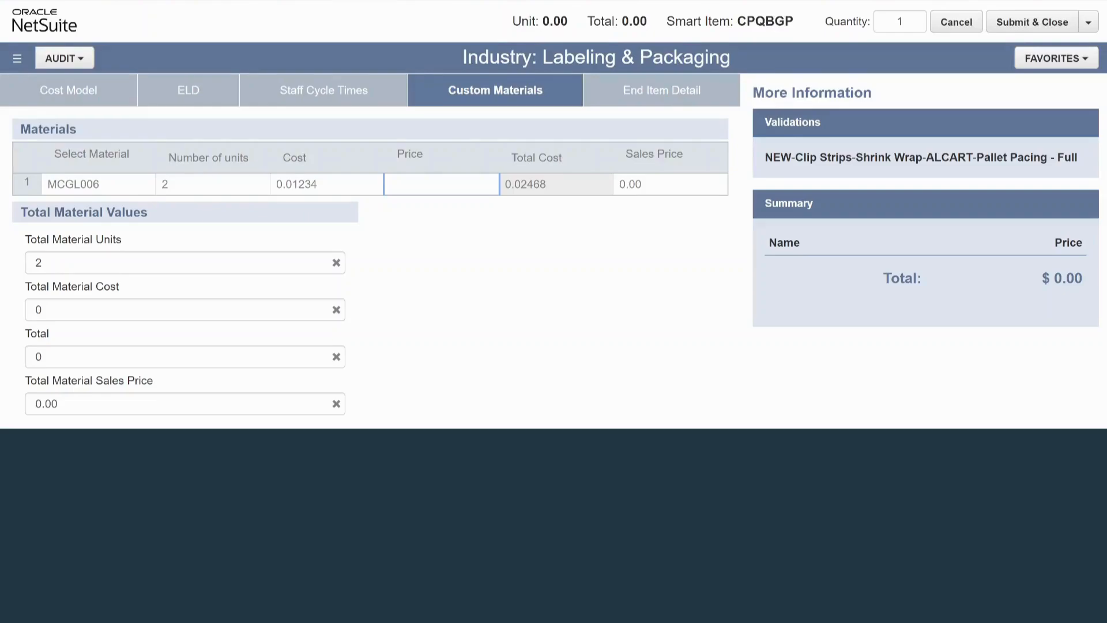
text(35)
key(Tab)
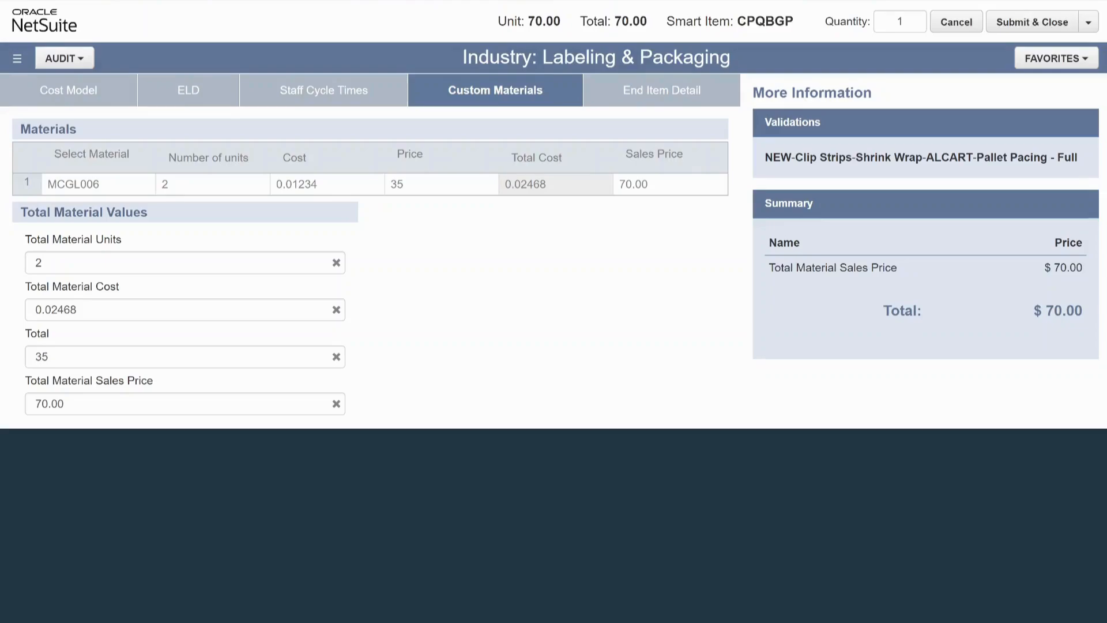
scroll(370, 243, down, 1)
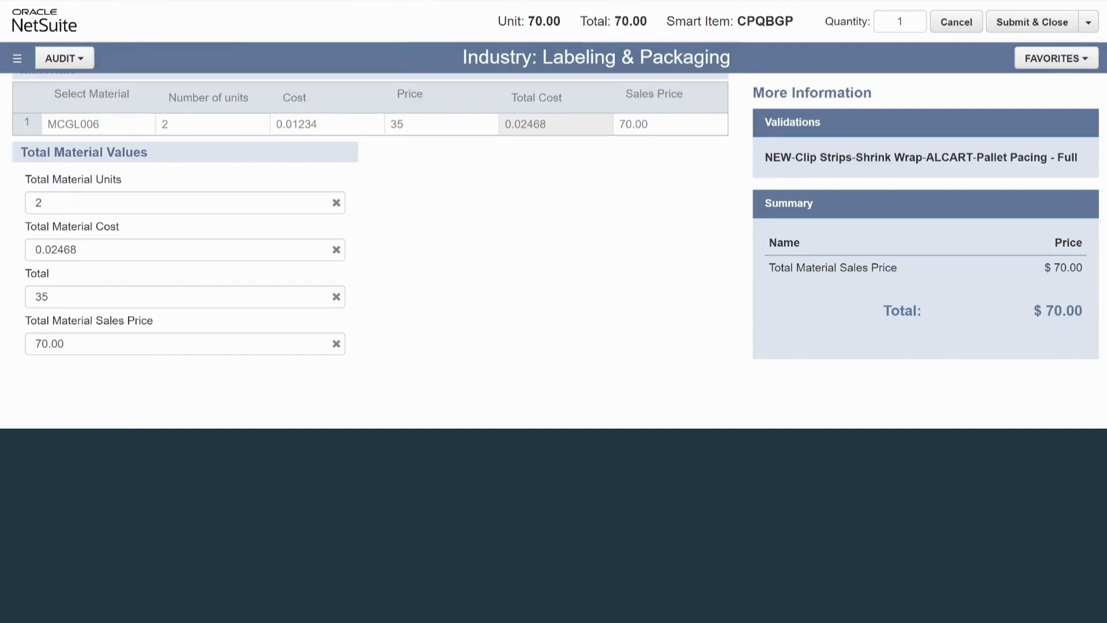
scroll(370, 244, up, 1)
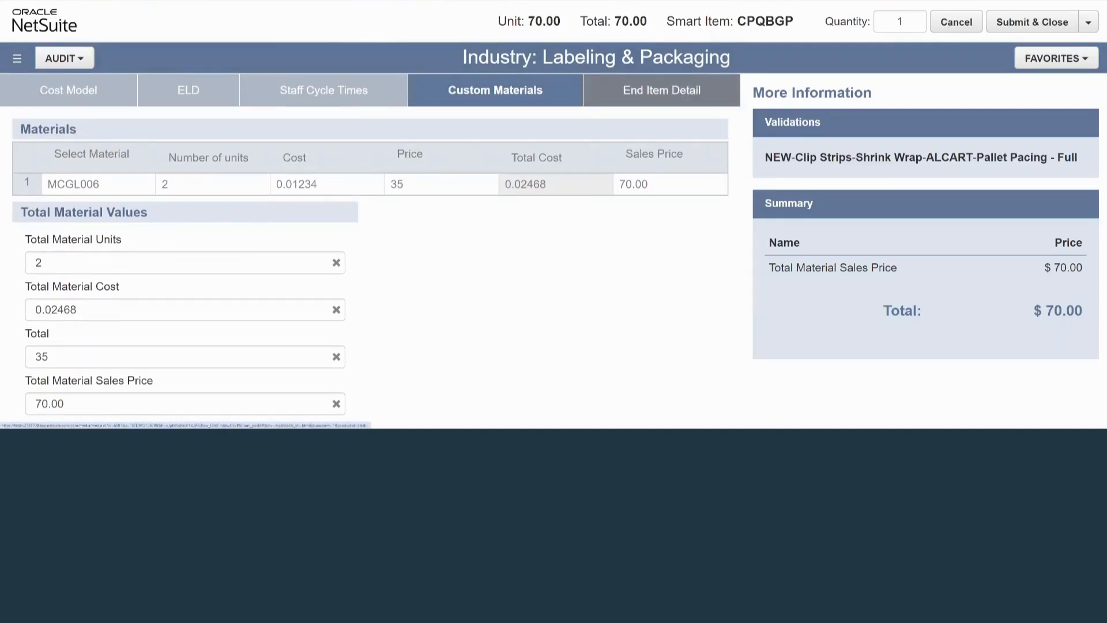
In End Item Detail, enter Test123 as the item description and a discount of .2.
click(661, 90)
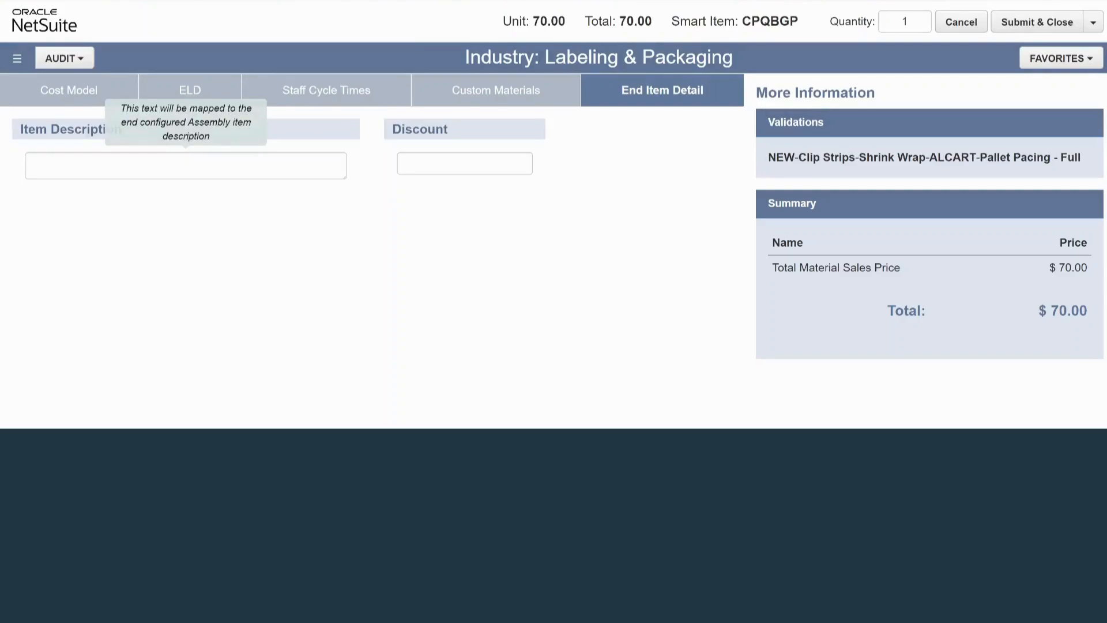
click(186, 165)
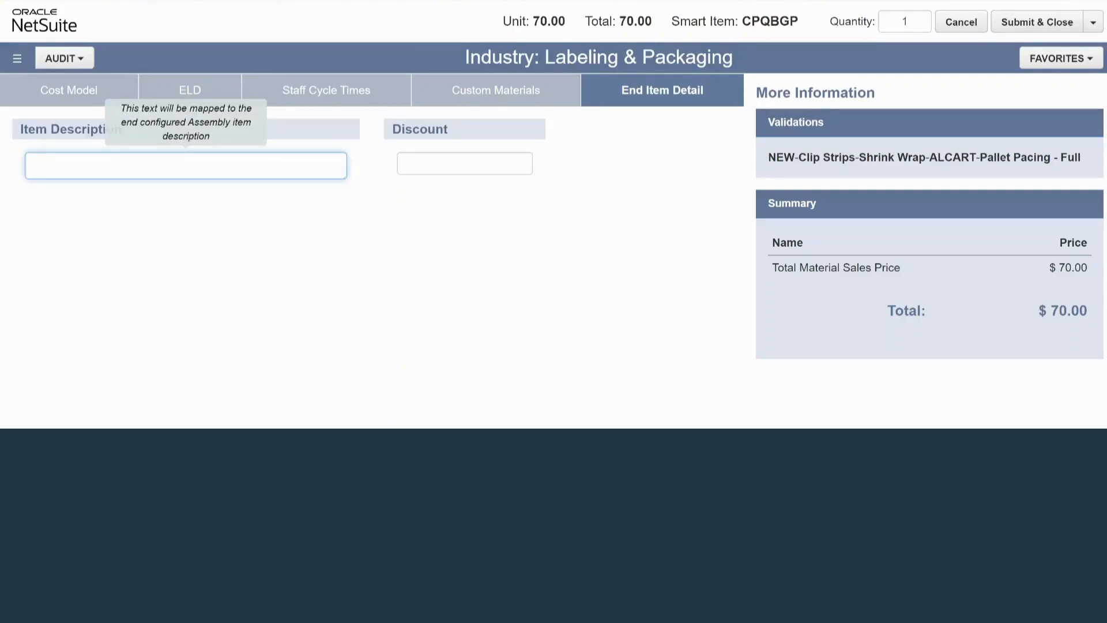
text(Test123)
click(465, 164)
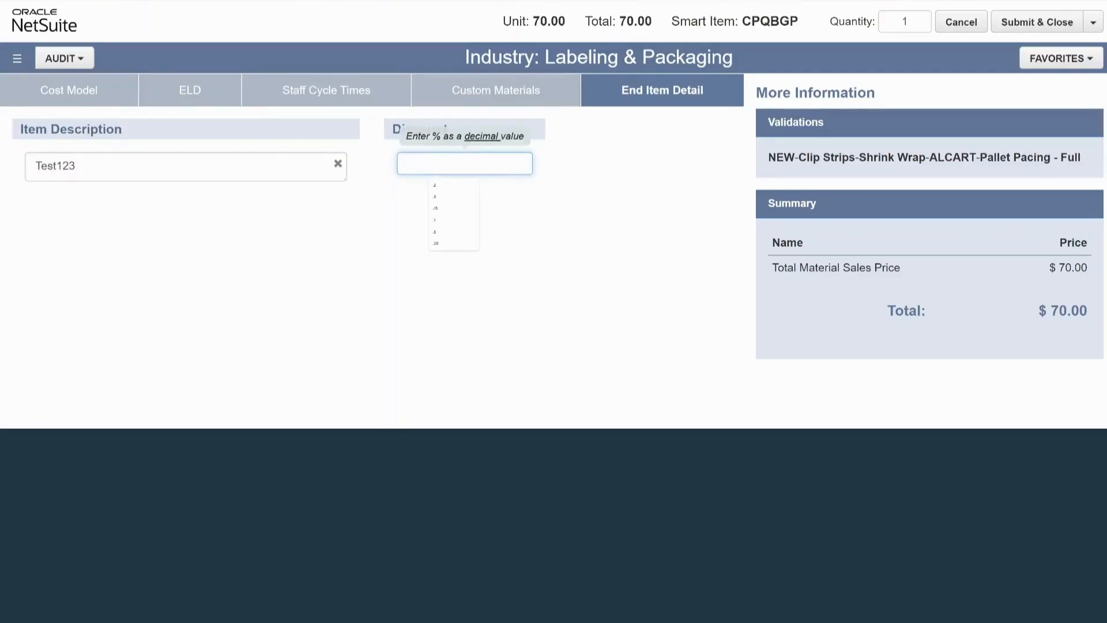
text(.2)
key(Tab)
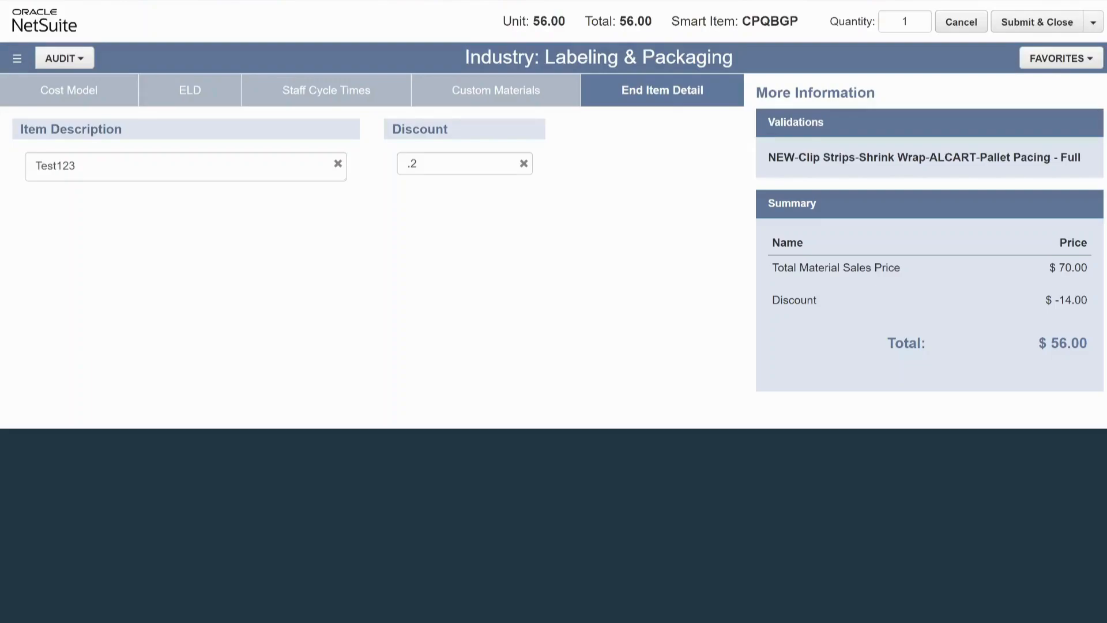
Review the validation text, the Materials audit list and the total price of the configured item.
drag(768, 157, 1081, 157)
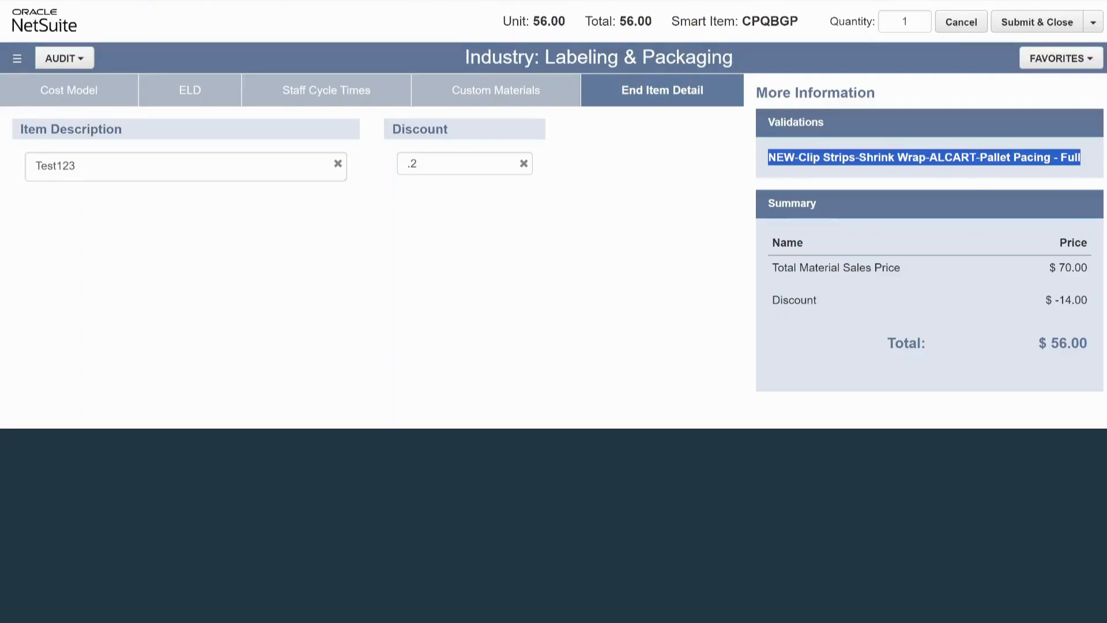
click(1079, 159)
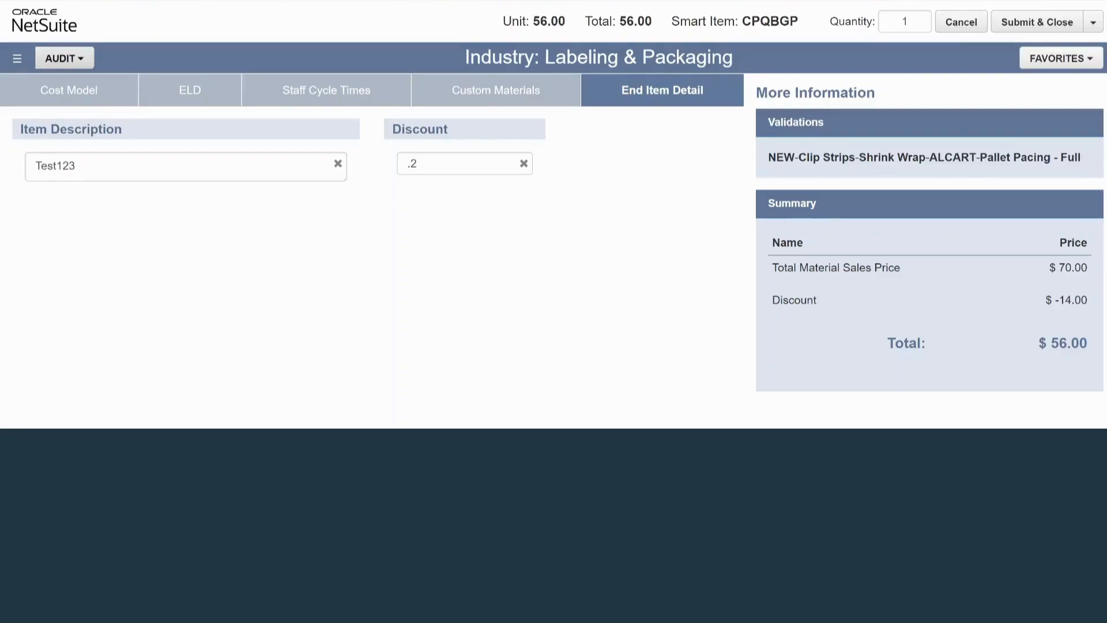
click(65, 58)
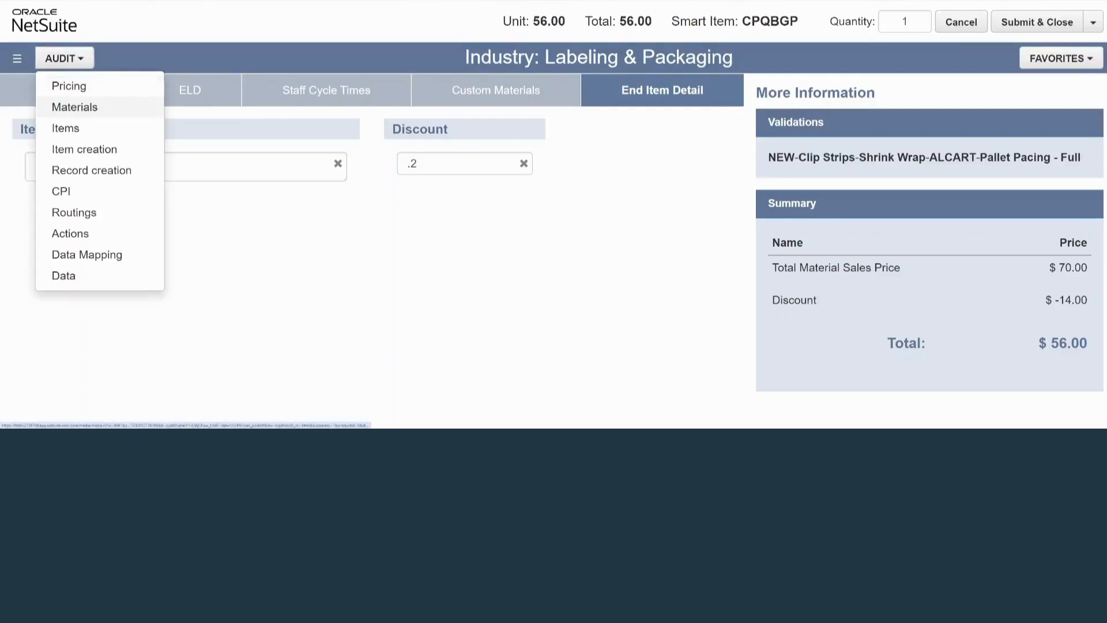
click(75, 107)
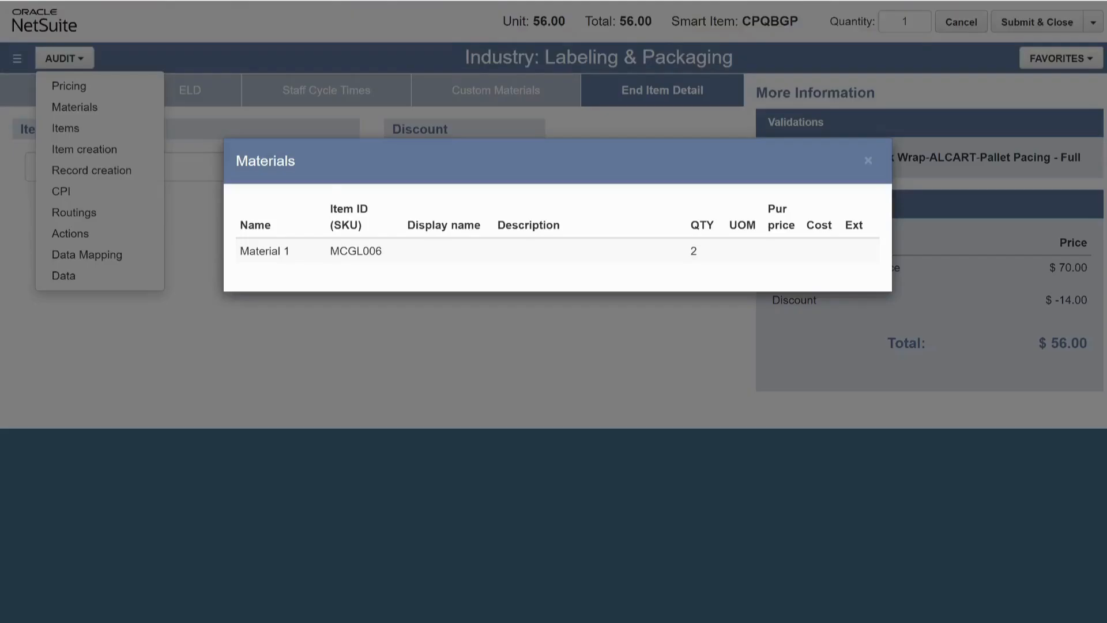
click(193, 231)
click(65, 58)
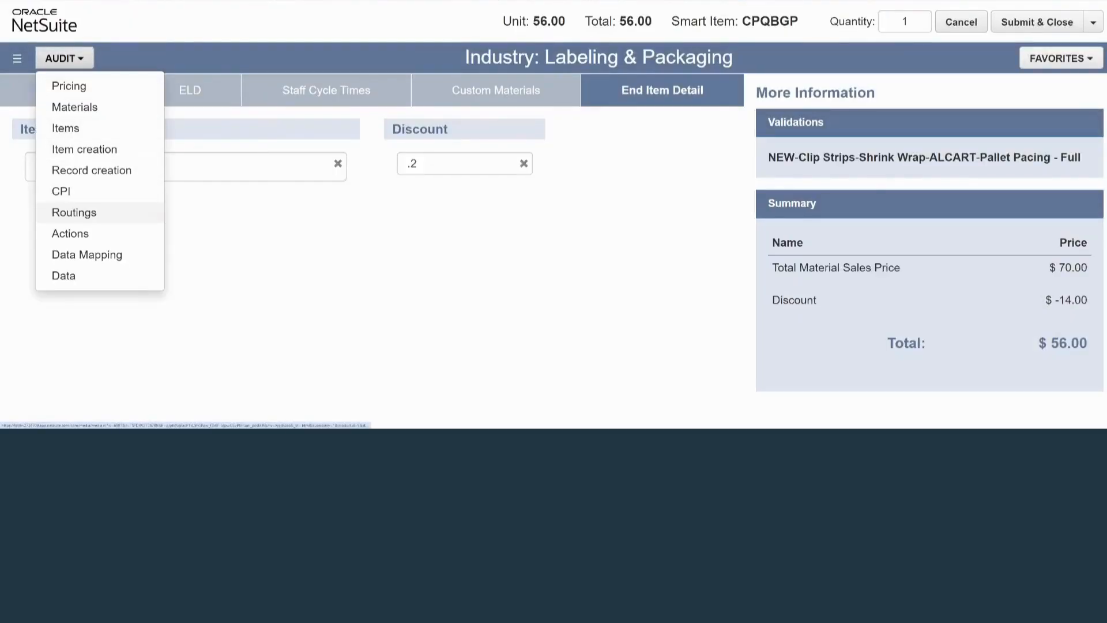
click(231, 230)
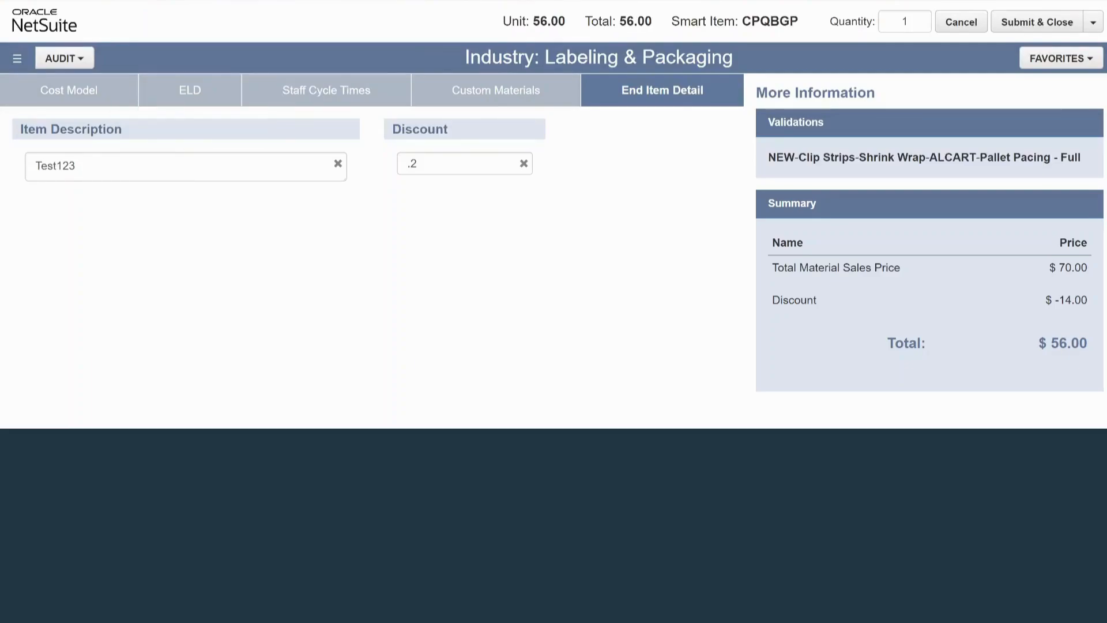
drag(1050, 343, 1088, 343)
click(1073, 344)
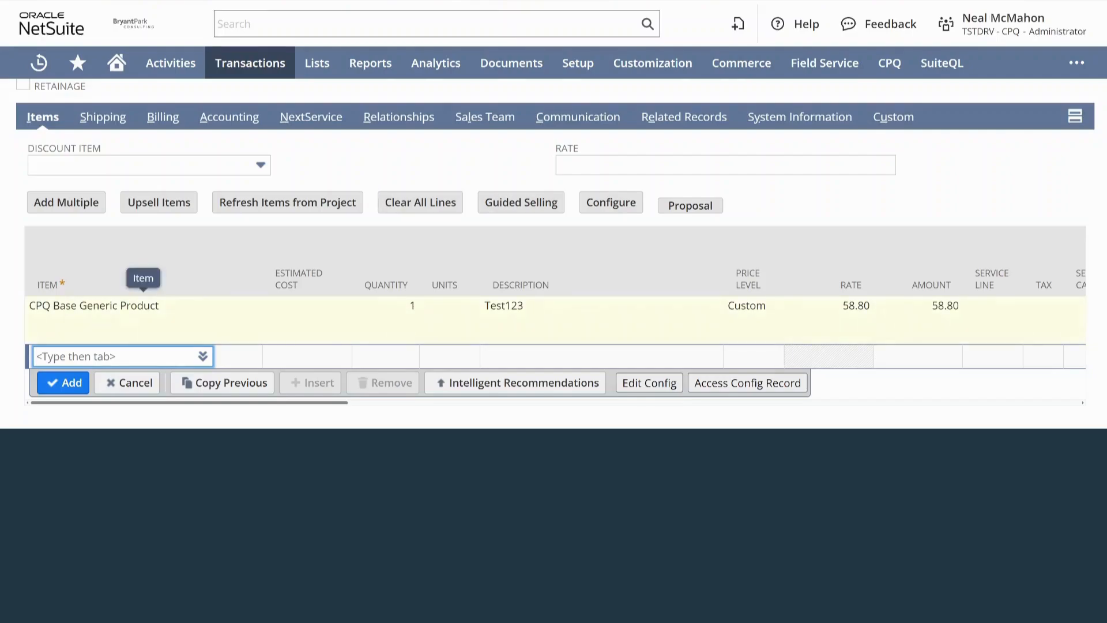
Inspect the description on the CPQ Base Generic Product line of the transaction, then close the line.
click(582, 316)
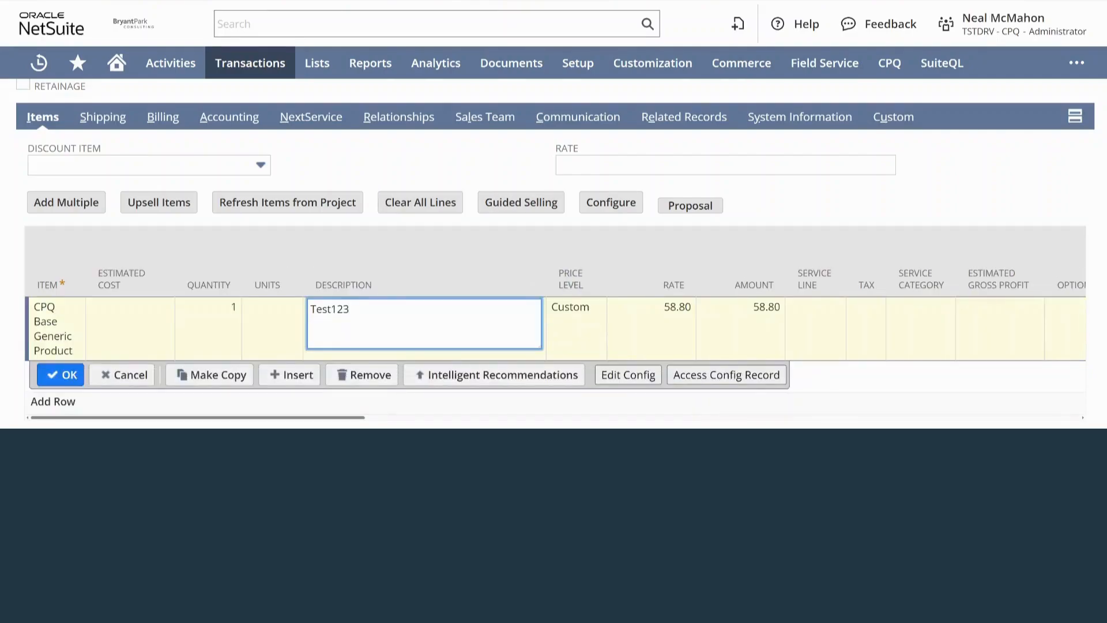
click(60, 375)
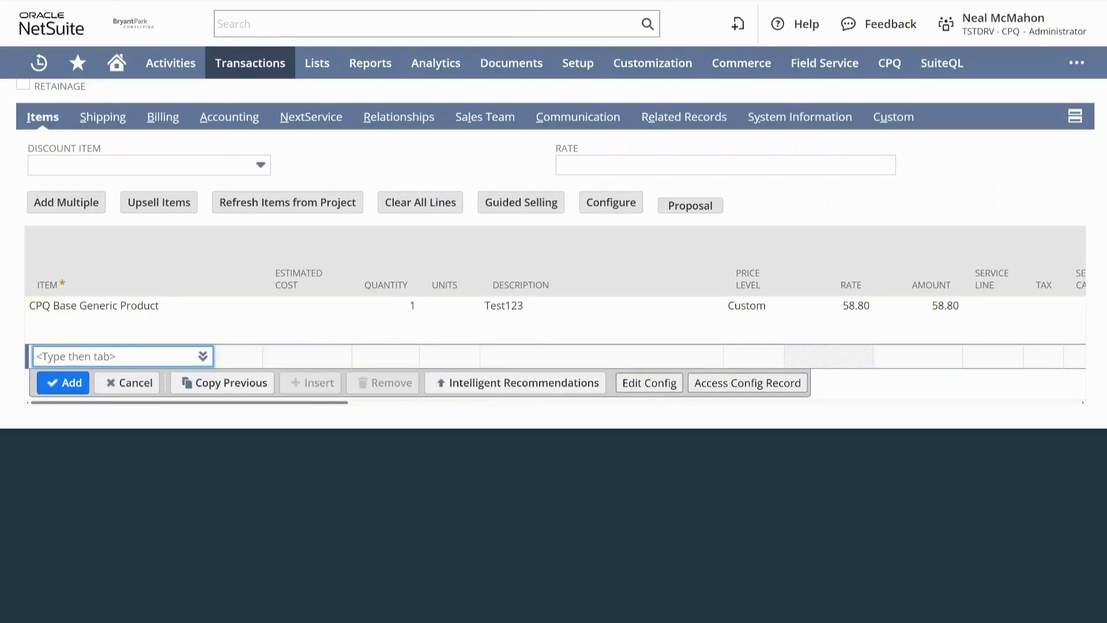
Return to the Medical Supplies guided selling page and submit the cart's items to the transaction.
click(202, 1)
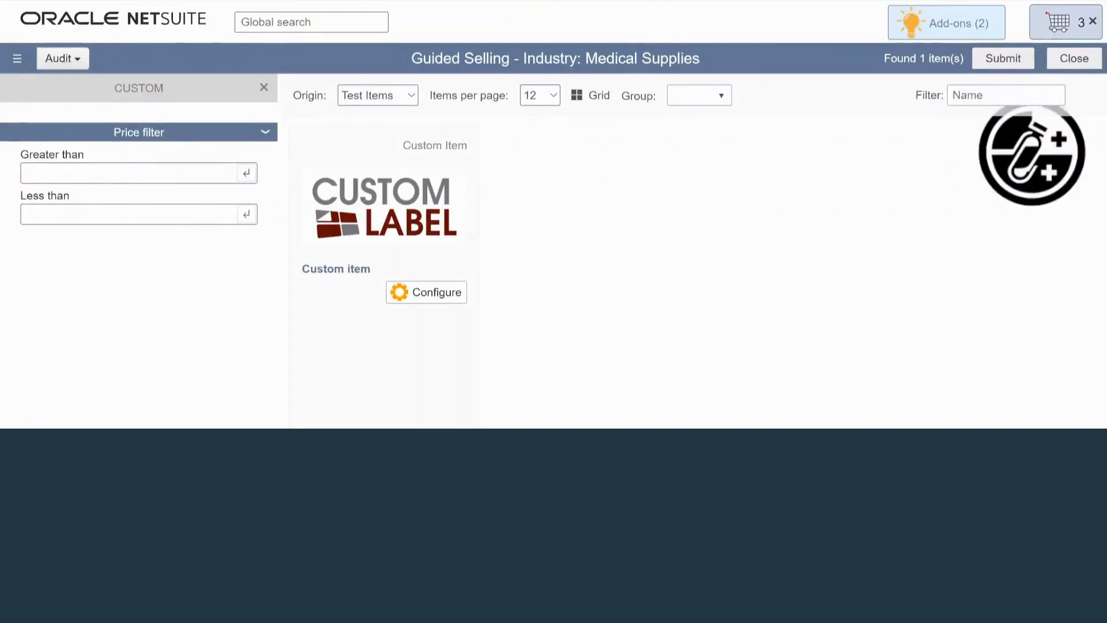
click(1059, 23)
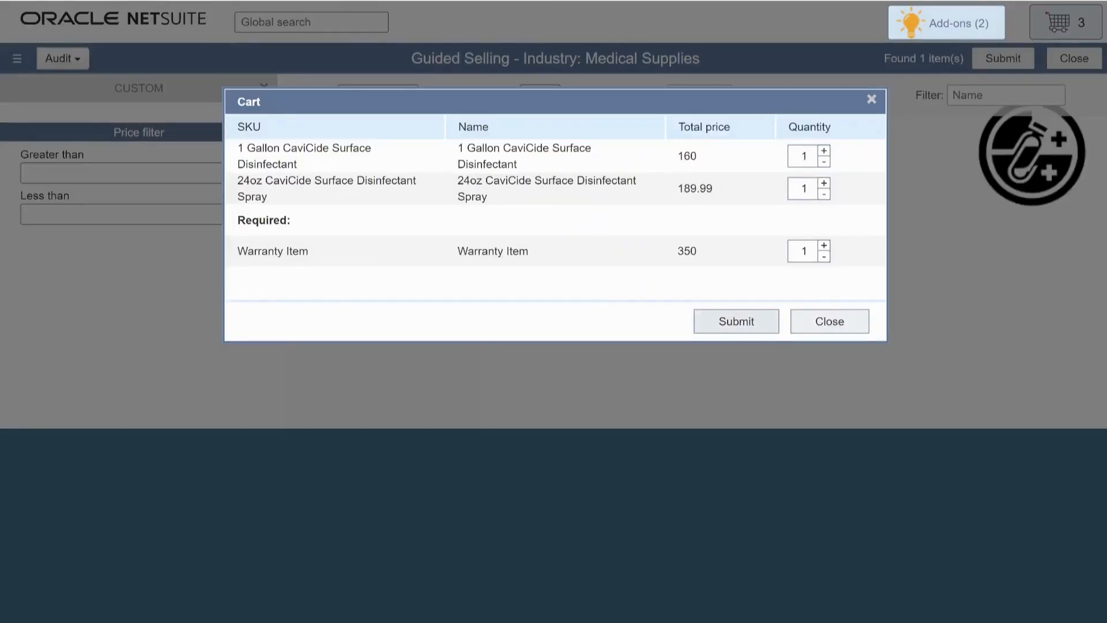
click(736, 321)
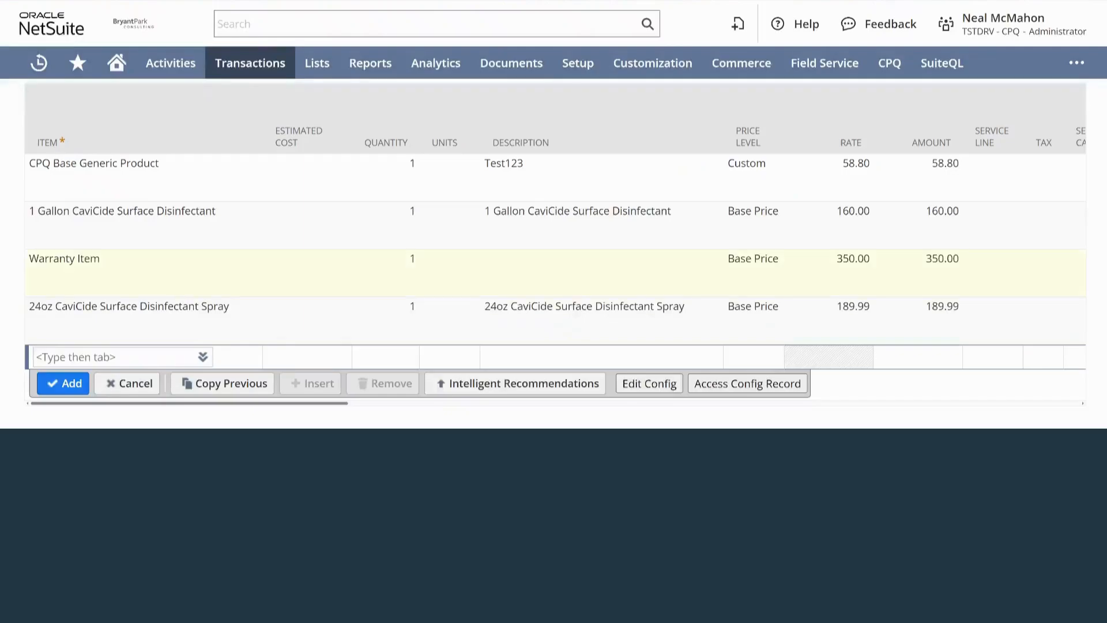